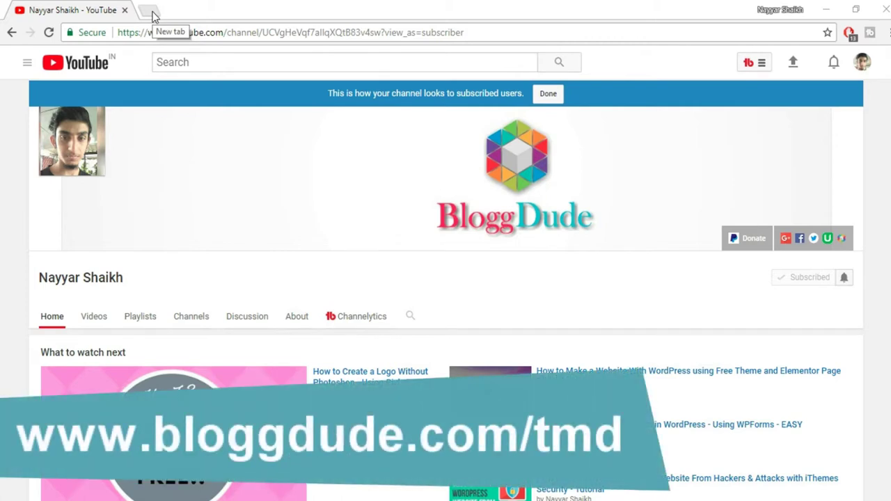
# Go to bloggdude.com/tmd in a new tab to reach TMD Hosting's cloud hosting page.
pyautogui.click(153, 15)
pyautogui.write('bl')
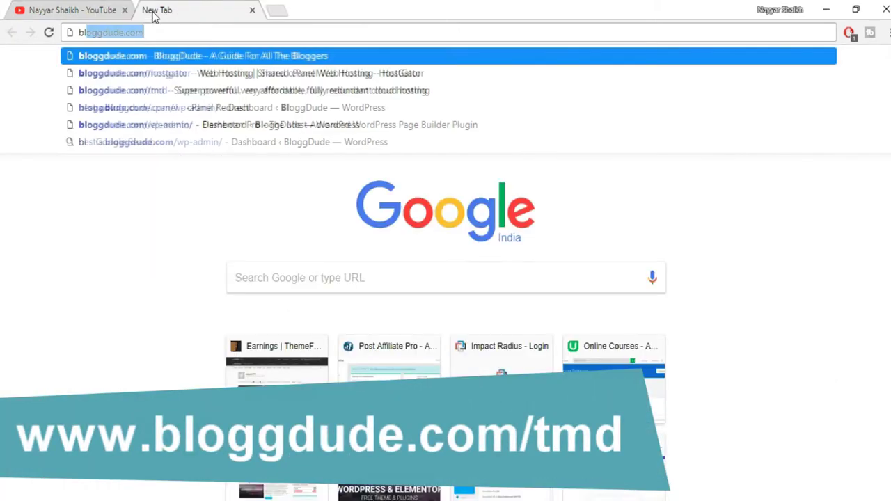
pyautogui.write('oggdude.com/tmd')
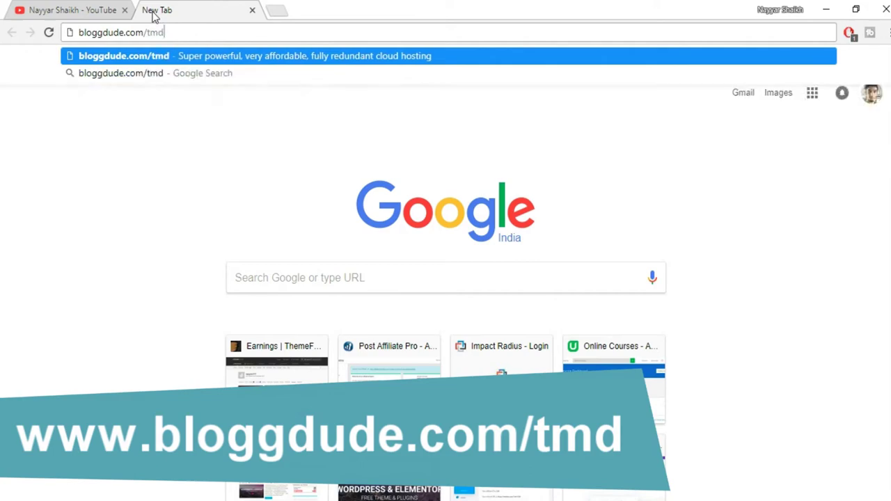
pyautogui.press('BackSpace')
pyautogui.press('Return')
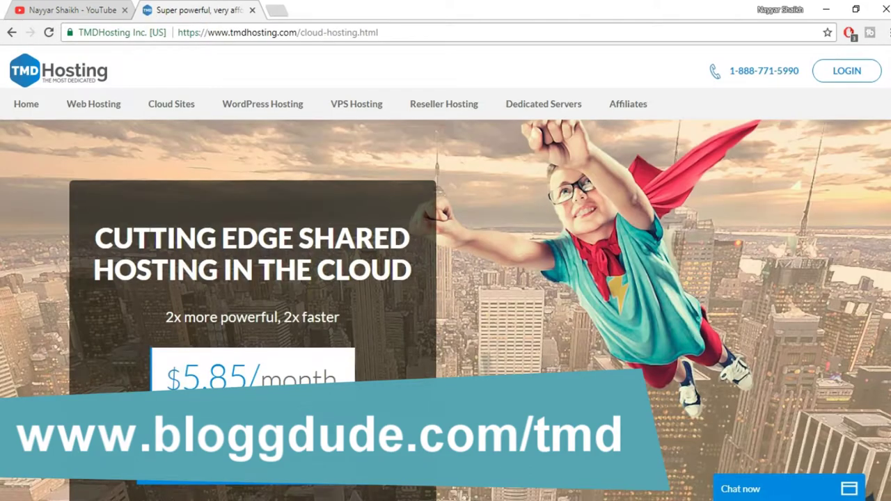
# Scroll down to the Summer, Rain and Storm Cloud pricing cards.
pyautogui.scroll(-15, 445, 306)
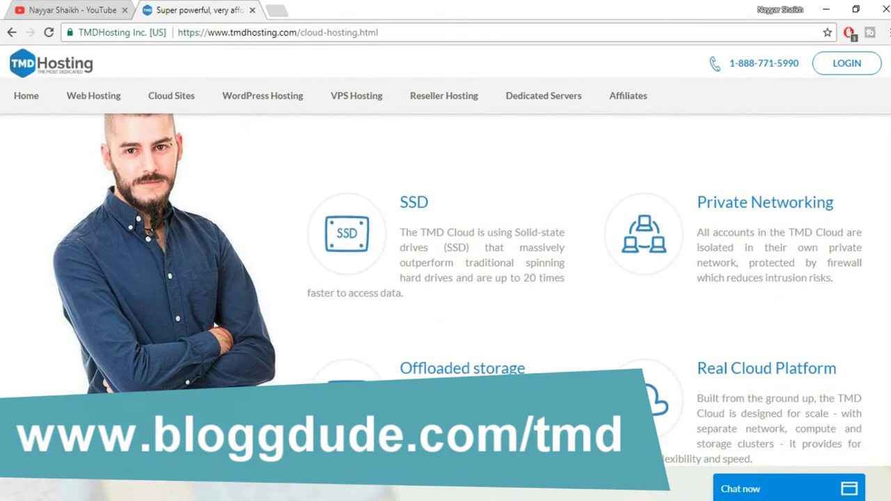
pyautogui.scroll(1, 446, 306)
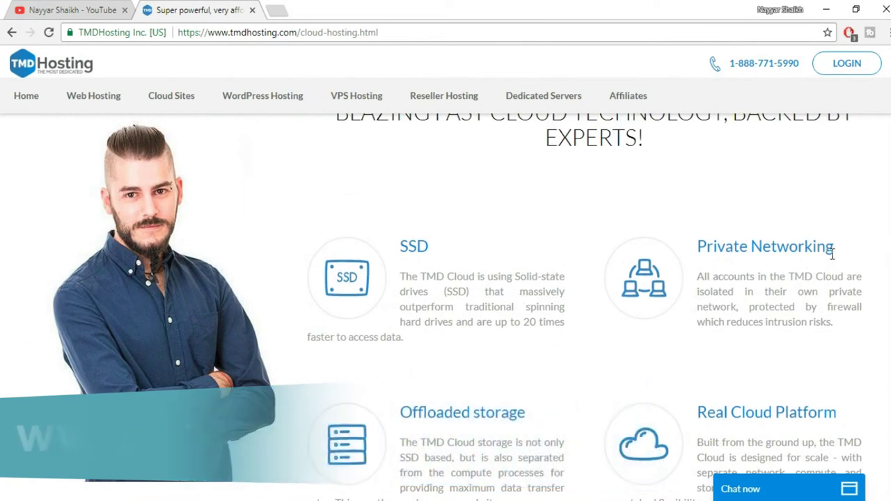
pyautogui.scroll(-1, 800, 278)
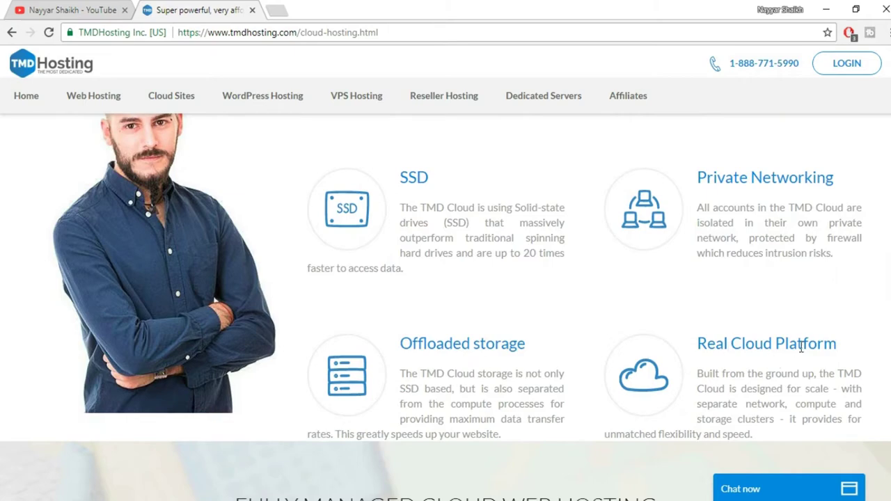
pyautogui.scroll(-1, 801, 344)
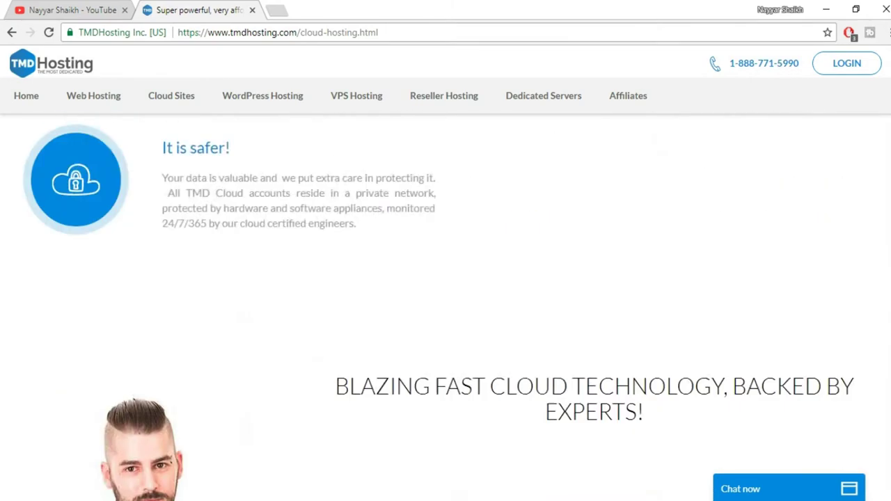
pyautogui.scroll(9, 445, 306)
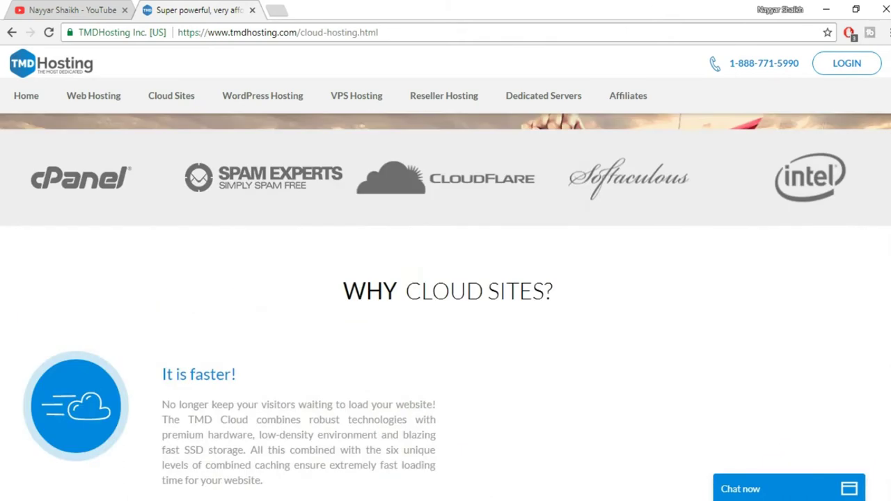
pyautogui.scroll(-3, 446, 306)
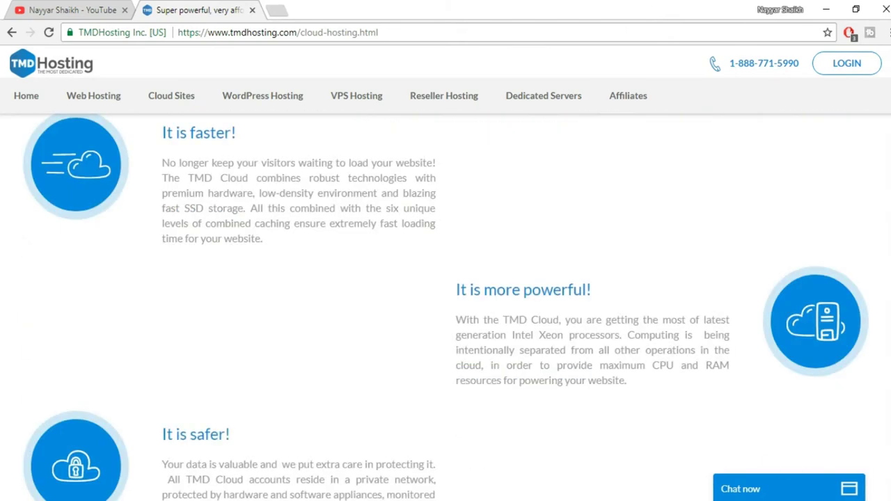
pyautogui.scroll(-1, 445, 306)
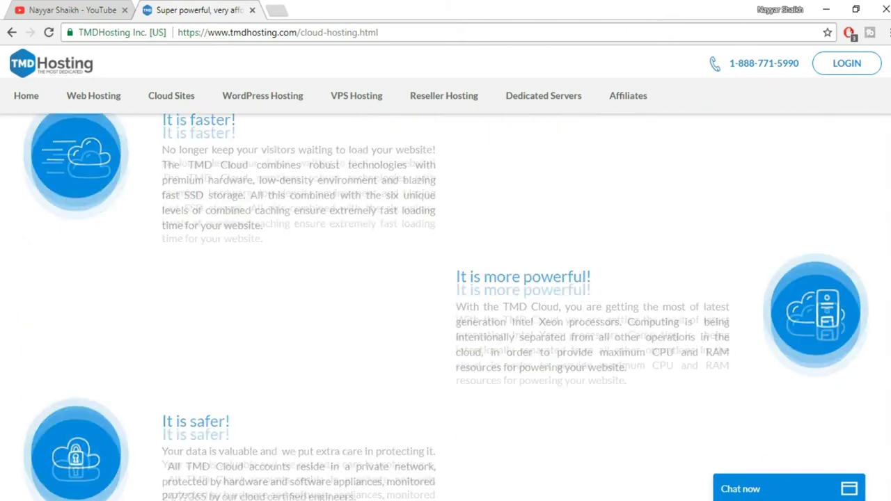
pyautogui.scroll(-12, 446, 306)
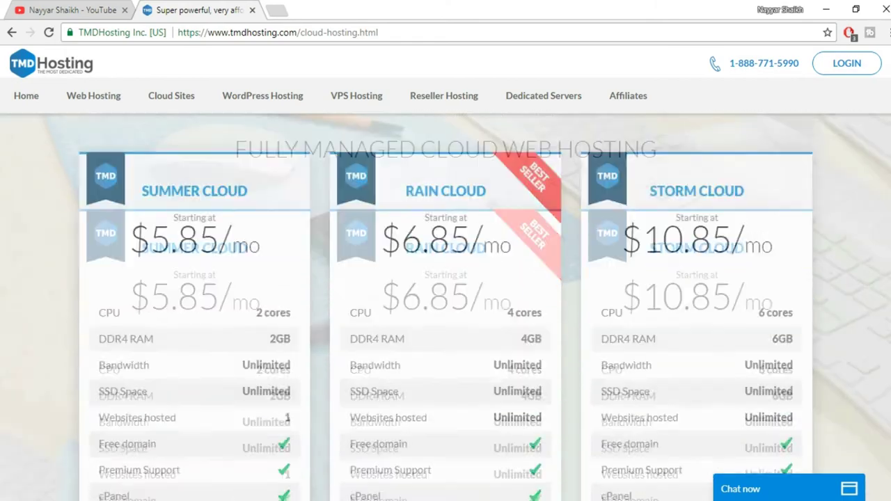
pyautogui.scroll(-2, 446, 307)
# Zoom Chrome to 80% so all three cloud pricing cards fit on screen.
pyautogui.click(886, 32)
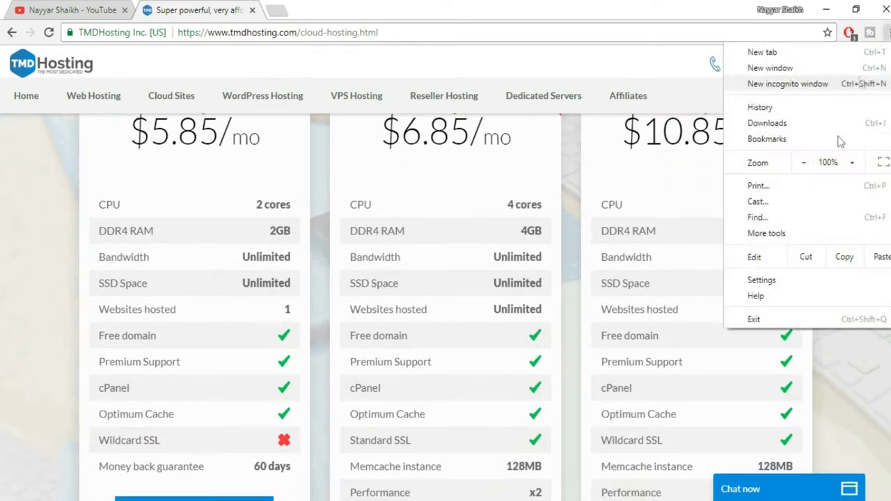
pyautogui.click(808, 164)
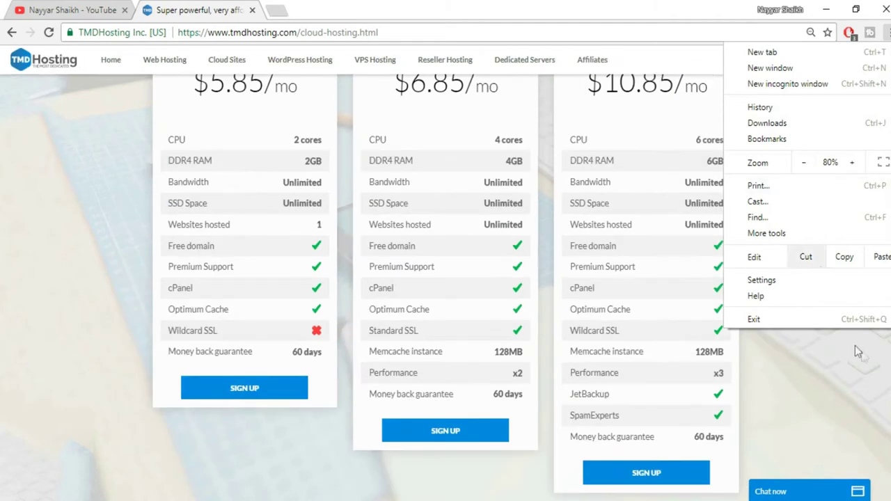
pyautogui.click(862, 353)
pyautogui.scroll(2, 885, 375)
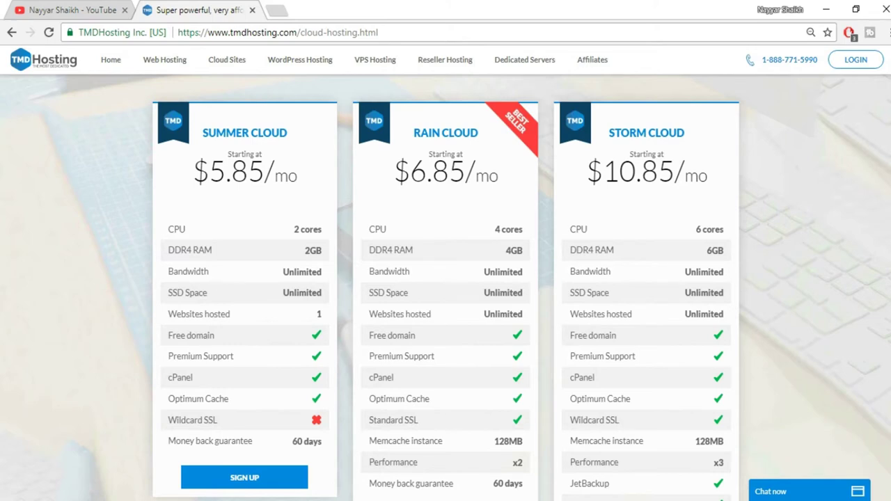
pyautogui.scroll(-1, 445, 292)
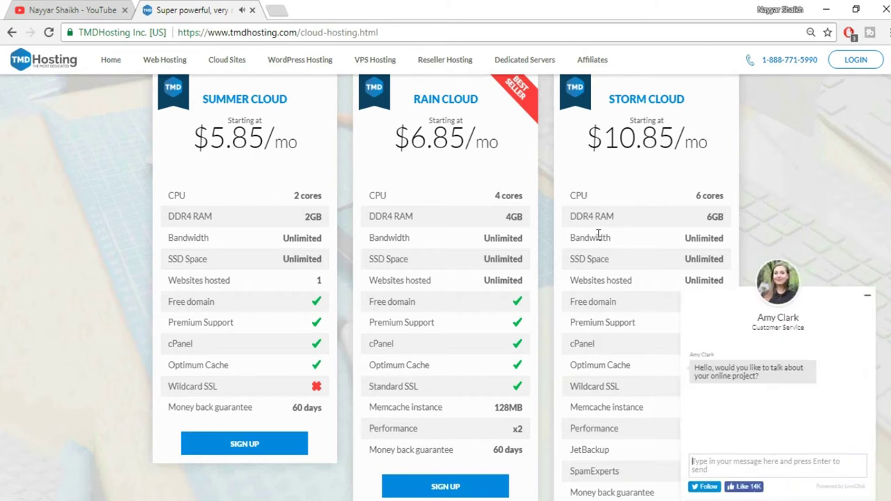
pyautogui.click(868, 295)
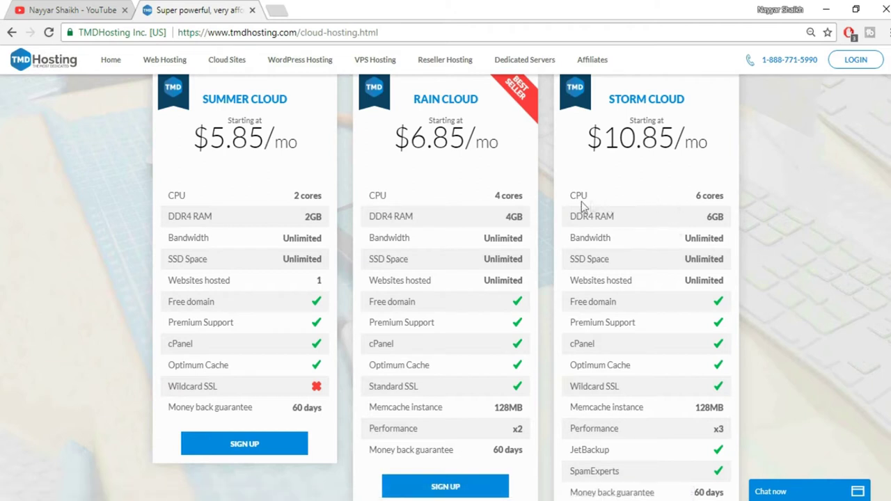
pyautogui.moveTo(570, 197); pyautogui.dragTo(734, 221)
pyautogui.click(732, 219)
pyautogui.moveTo(569, 260); pyautogui.dragTo(735, 269)
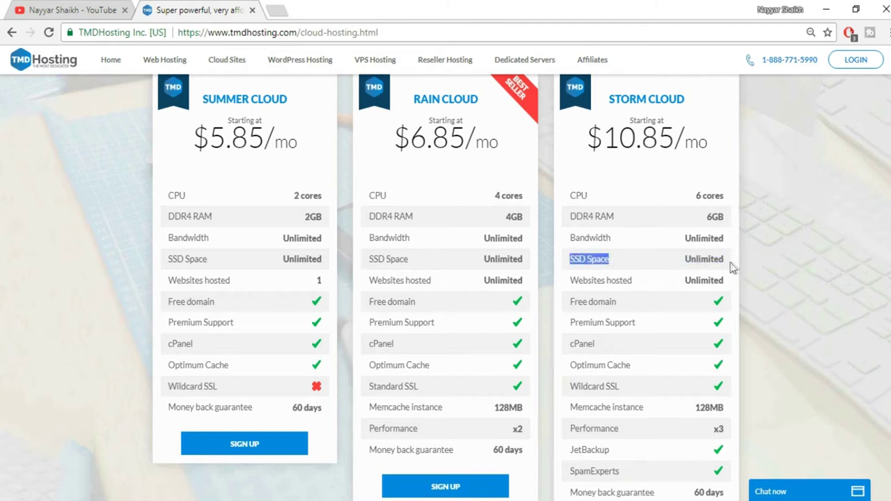
pyautogui.click(724, 265)
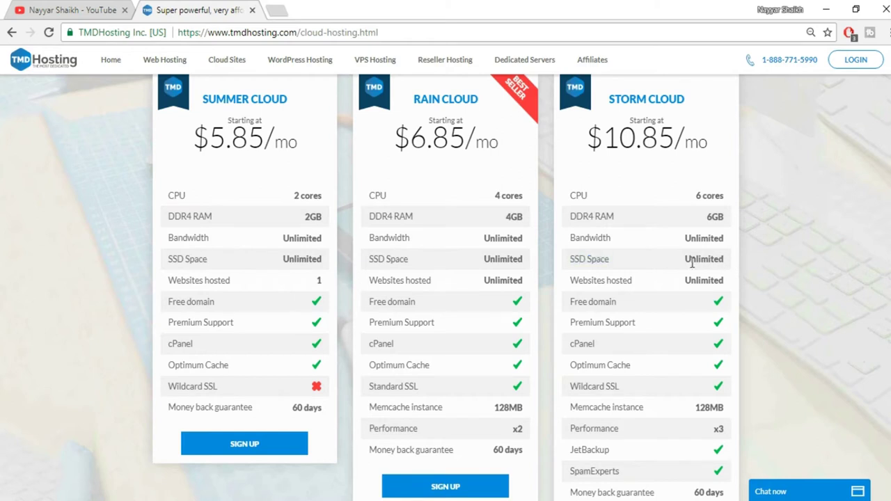
pyautogui.moveTo(570, 259); pyautogui.dragTo(615, 258)
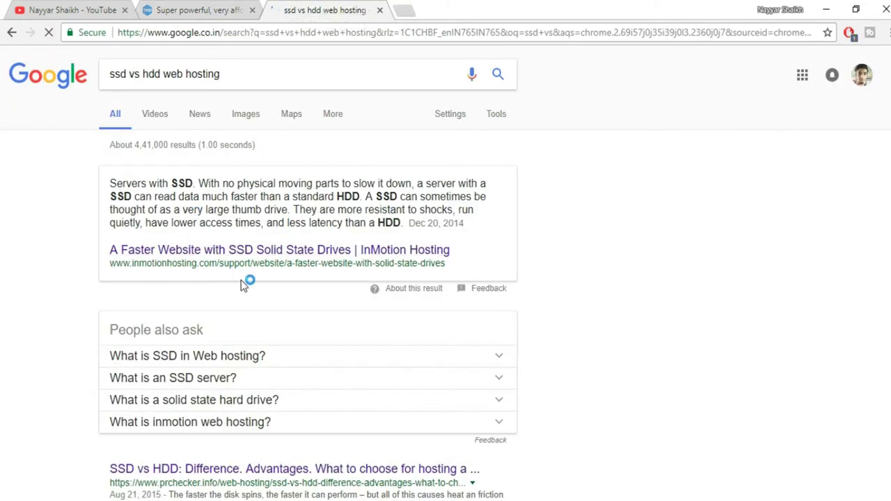
# Browse the Google results for ssd vs hdd web hosting.
pyautogui.scroll(-4, 278, 383)
pyautogui.scroll(-2, 275, 391)
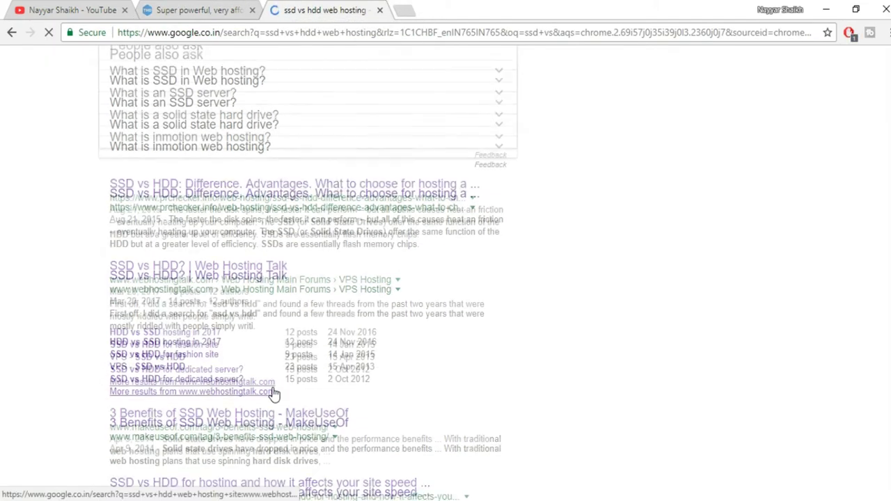
pyautogui.scroll(-3, 273, 395)
pyautogui.scroll(6, 273, 395)
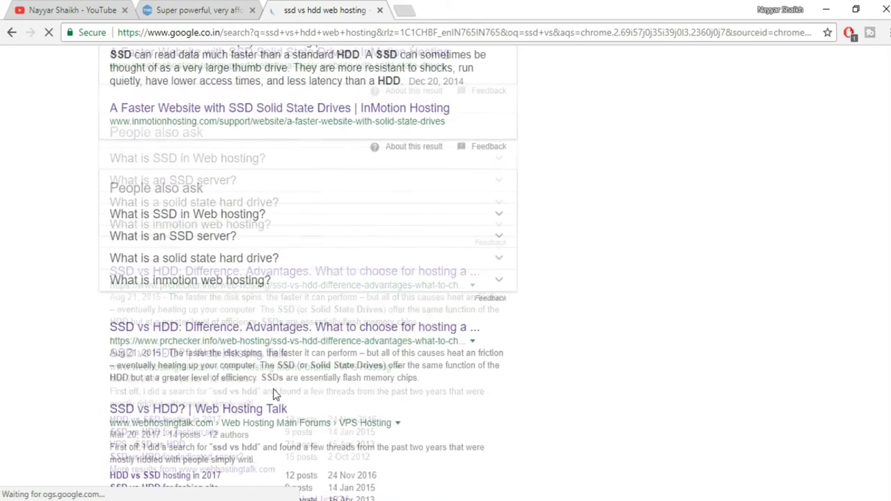
pyautogui.scroll(1, 273, 394)
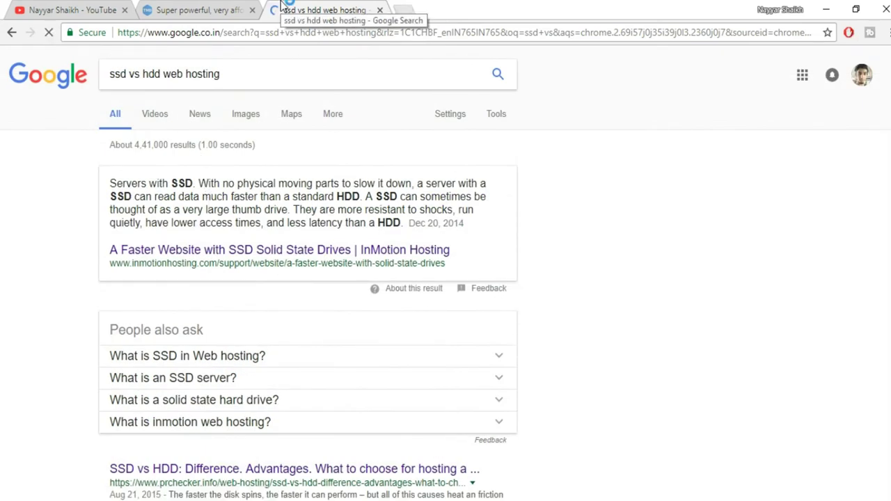
pyautogui.scroll(-6, 272, 392)
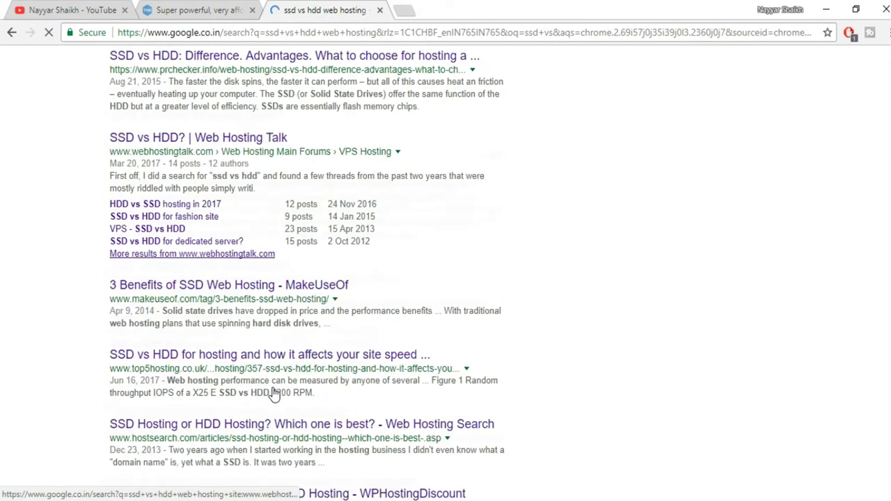
pyautogui.scroll(3, 276, 394)
pyautogui.scroll(3, 274, 395)
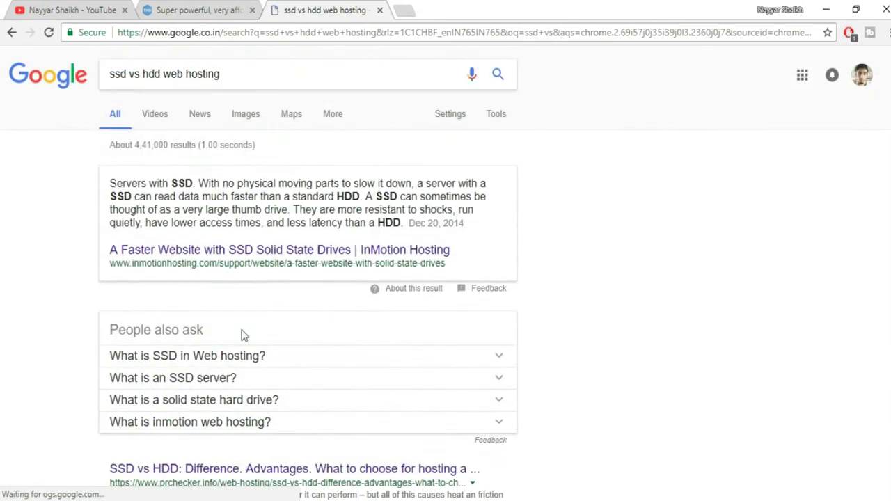
# Switch to image results and enlarge the HDD vs SSD speed, IOPS and latency chart.
pyautogui.click(243, 119)
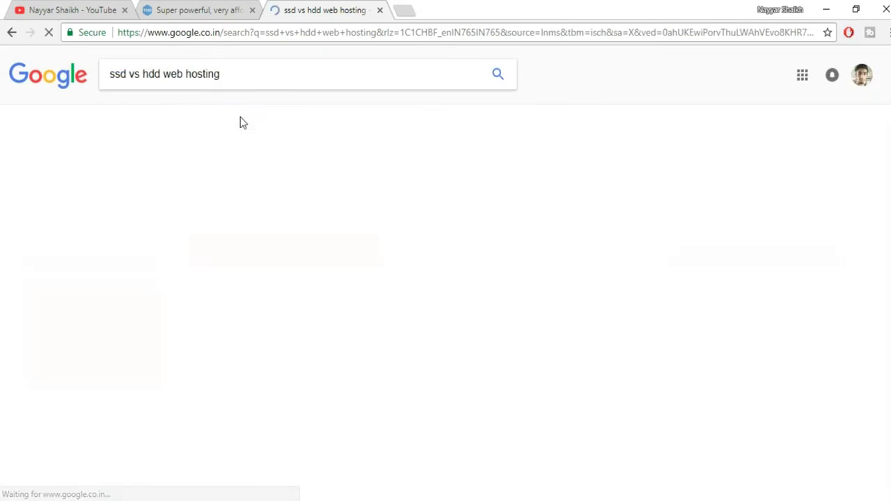
pyautogui.scroll(-5, 721, 437)
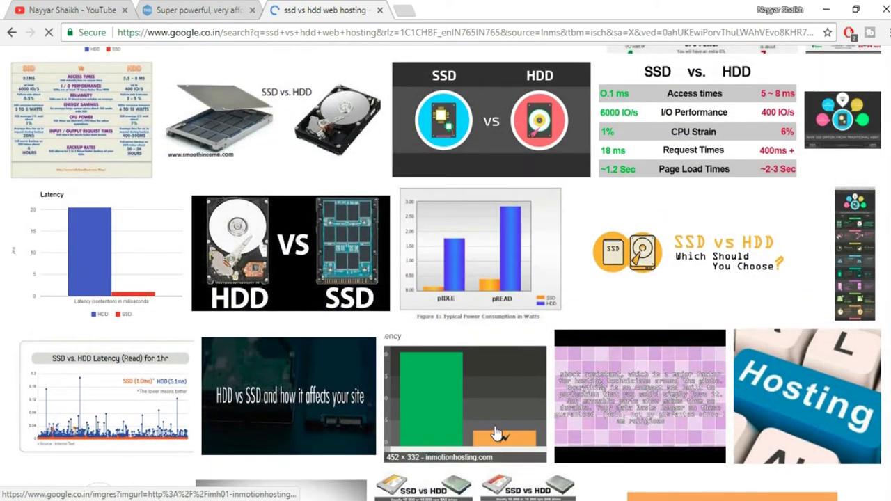
pyautogui.scroll(5, 165, 218)
pyautogui.click(116, 202)
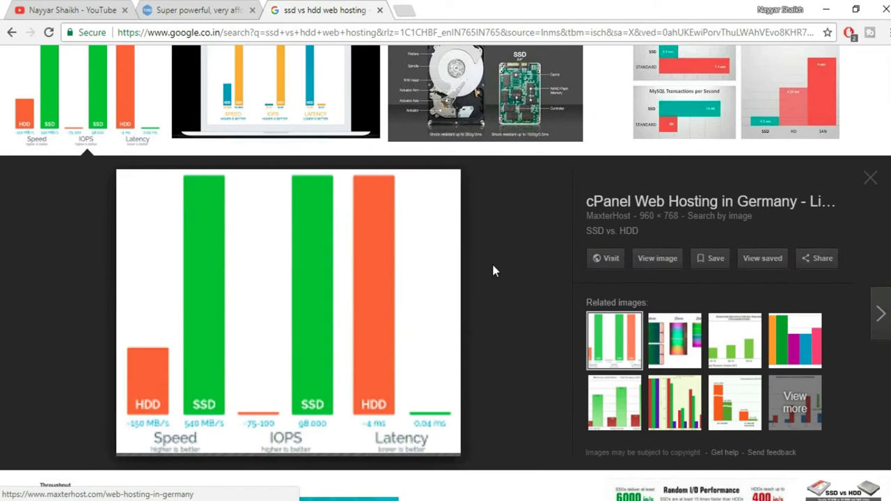
pyautogui.scroll(-1, 527, 268)
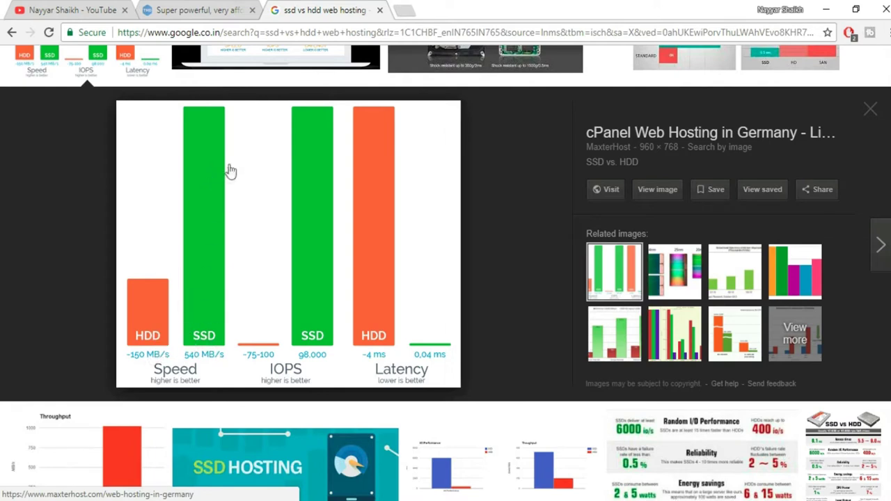
# Return to the TMD Hosting cloud plans tab and close the SSD vs HDD search tab.
pyautogui.click(176, 11)
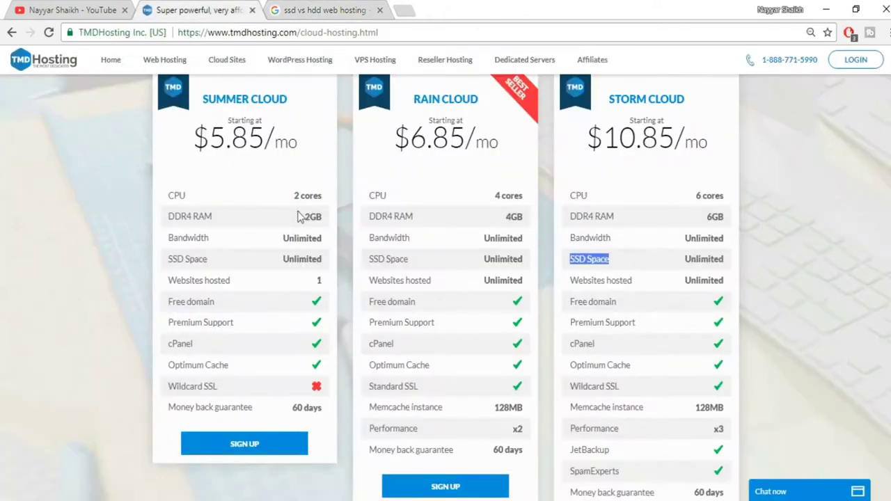
pyautogui.click(304, 9)
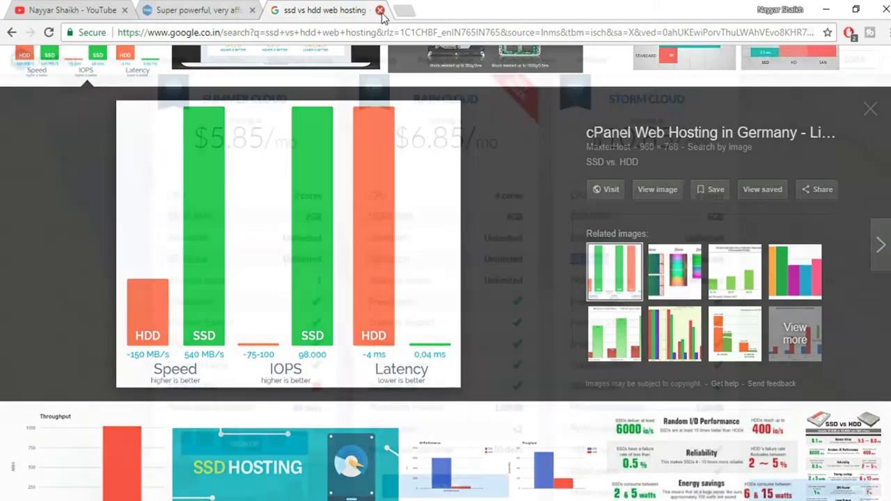
pyautogui.click(380, 10)
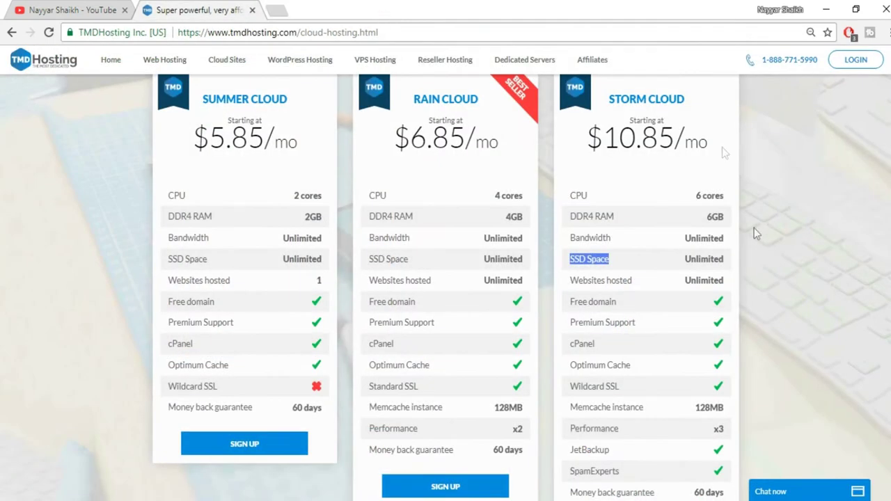
pyautogui.click(715, 263)
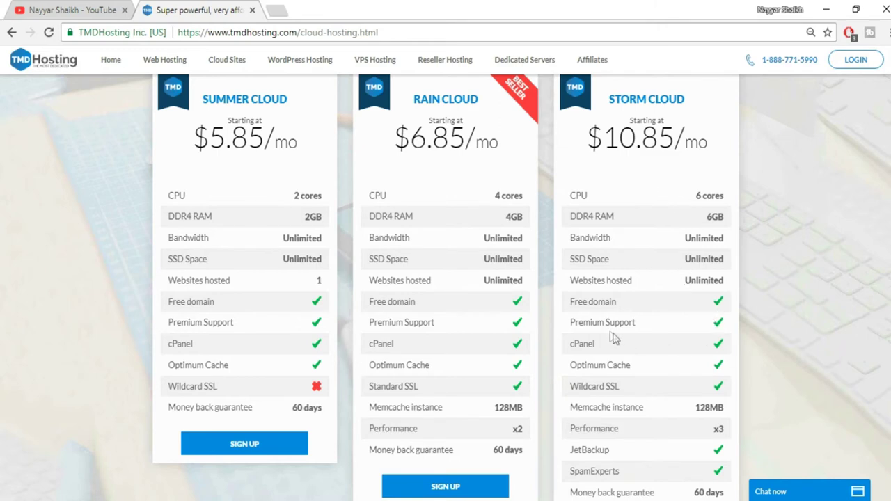
pyautogui.scroll(-1, 722, 360)
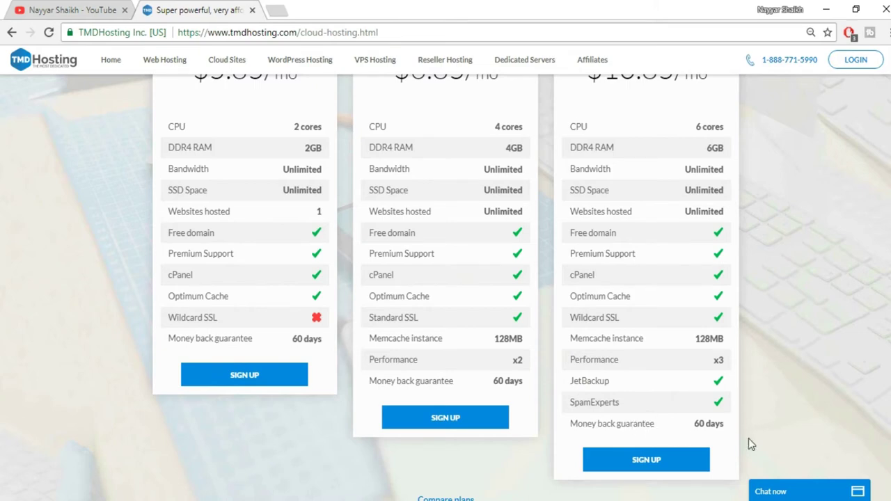
pyautogui.scroll(2, 755, 446)
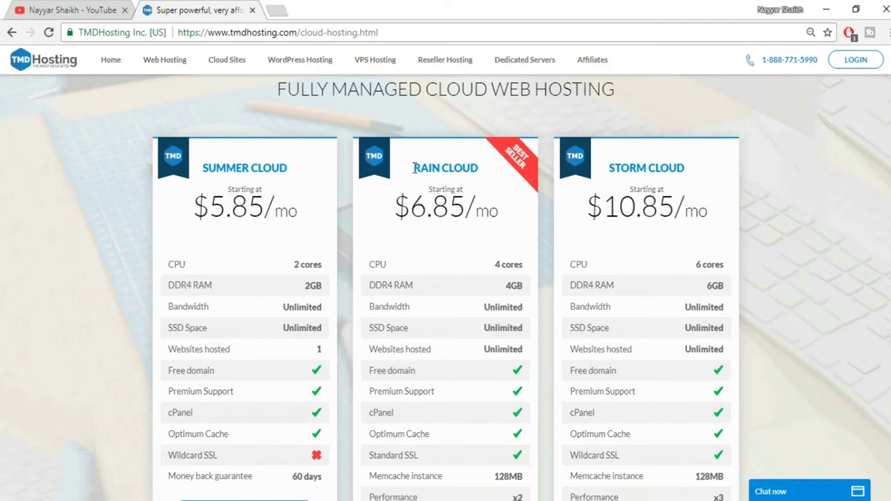
pyautogui.moveTo(415, 168); pyautogui.dragTo(488, 171)
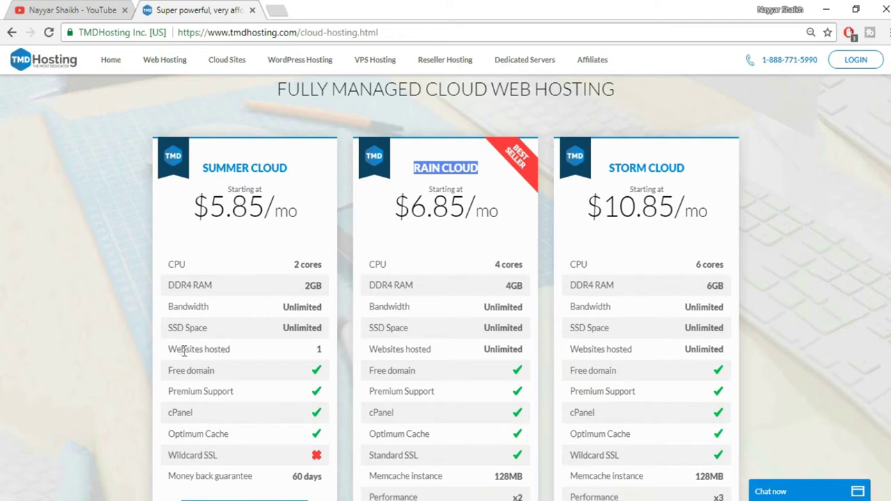
pyautogui.moveTo(169, 349); pyautogui.dragTo(330, 355)
pyautogui.click(321, 350)
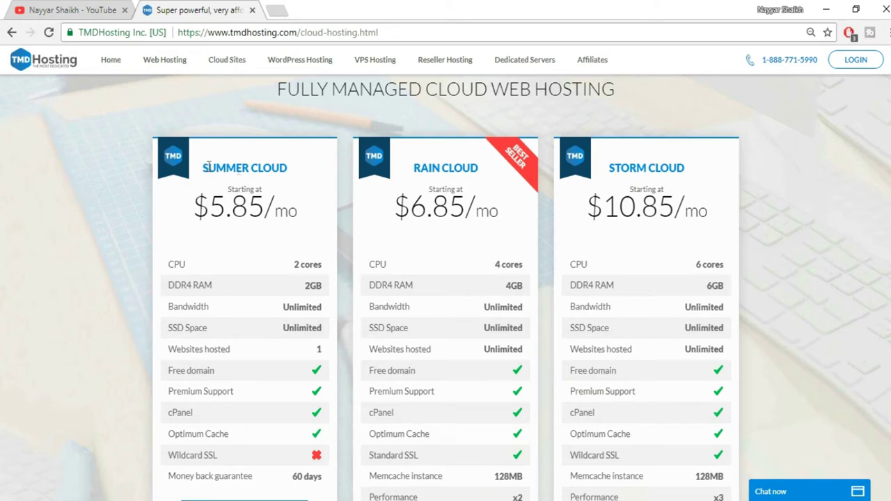
pyautogui.scroll(-1, 519, 279)
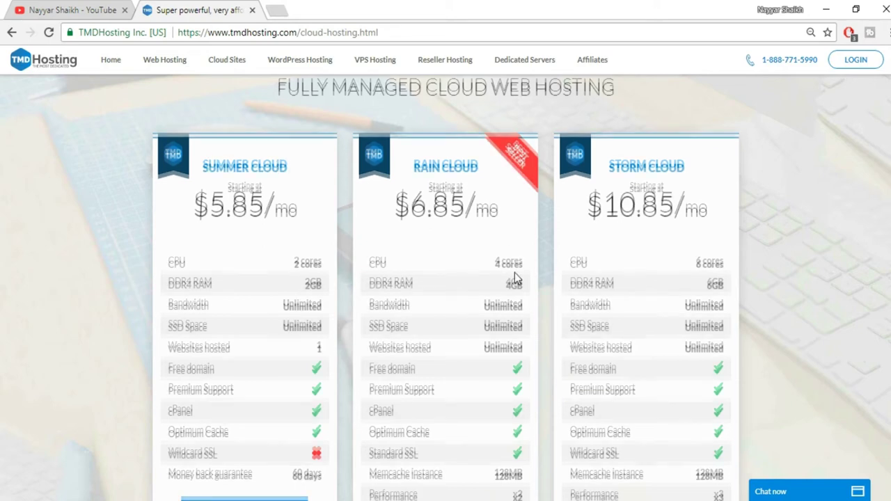
pyautogui.scroll(-3, 692, 167)
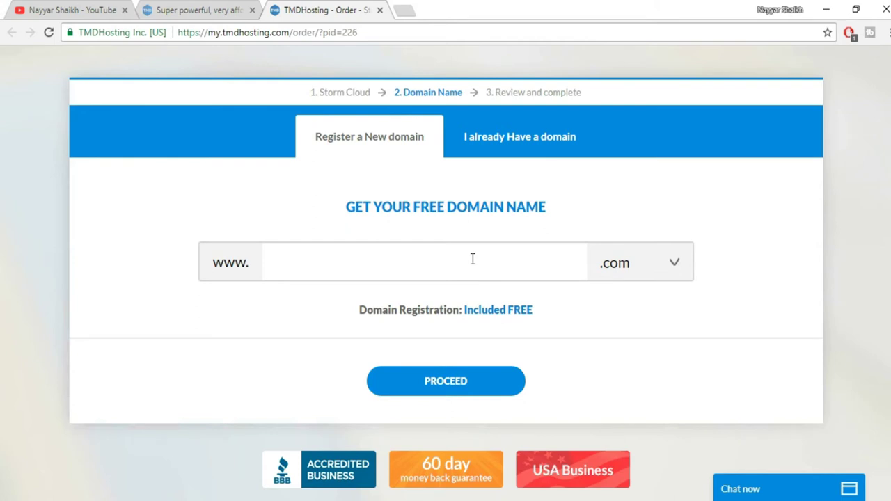
# Enter the desired free domain name with the .com extension and proceed with the order.
pyautogui.write('nayyarsha')
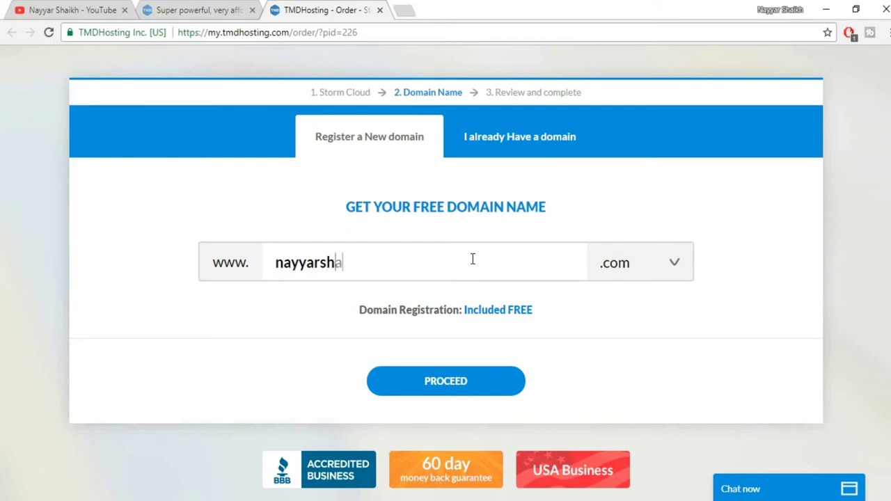
pyautogui.write('ikh1')
pyautogui.click(602, 268)
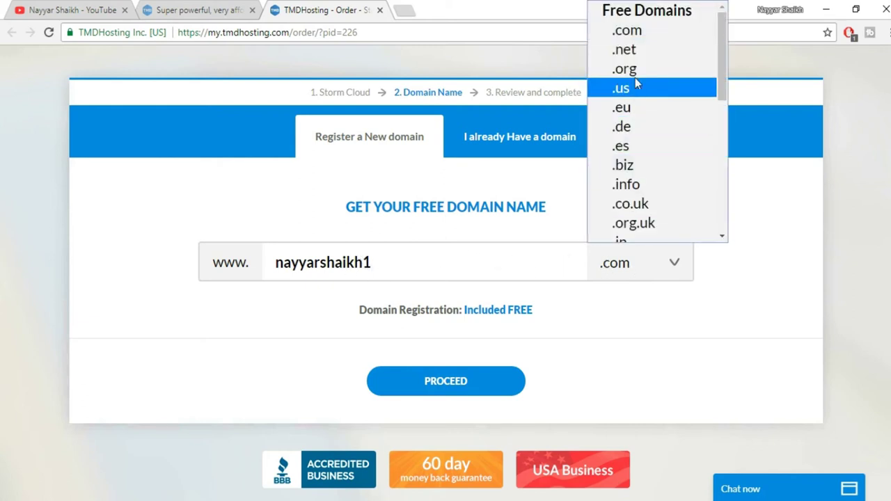
pyautogui.click(746, 233)
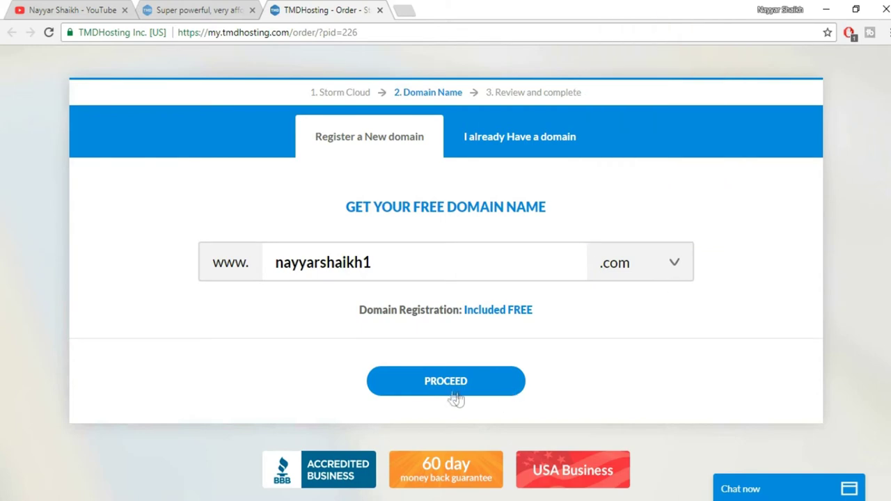
pyautogui.click(453, 382)
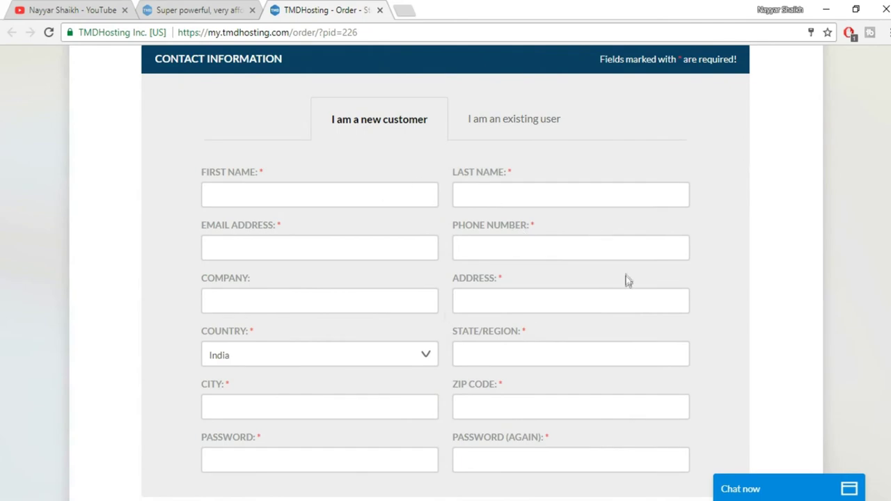
pyautogui.scroll(-4, 626, 282)
pyautogui.scroll(-3, 626, 281)
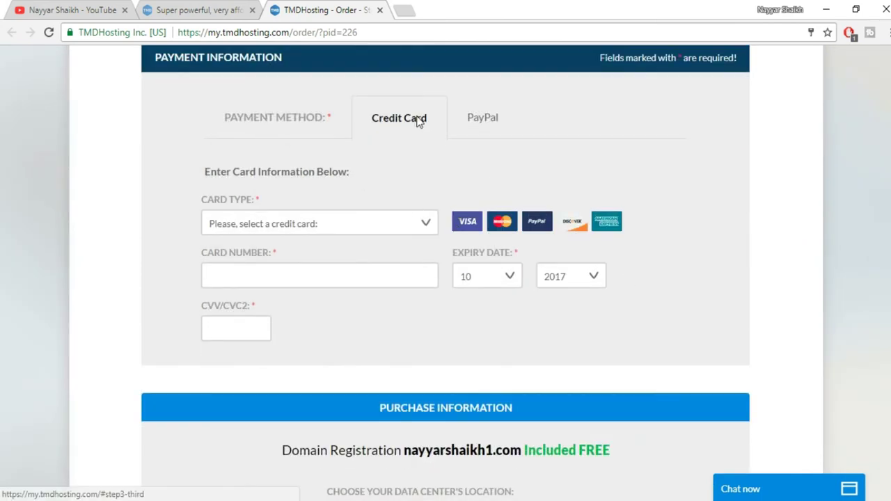
pyautogui.click(483, 123)
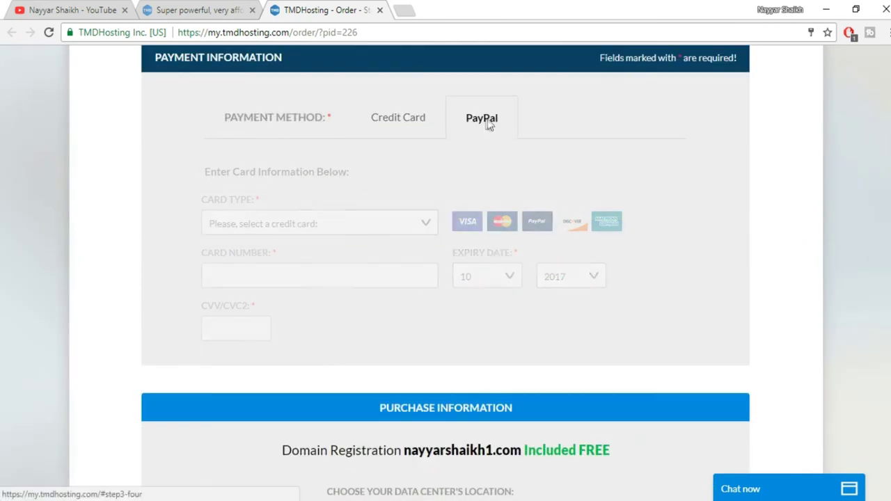
pyautogui.click(423, 119)
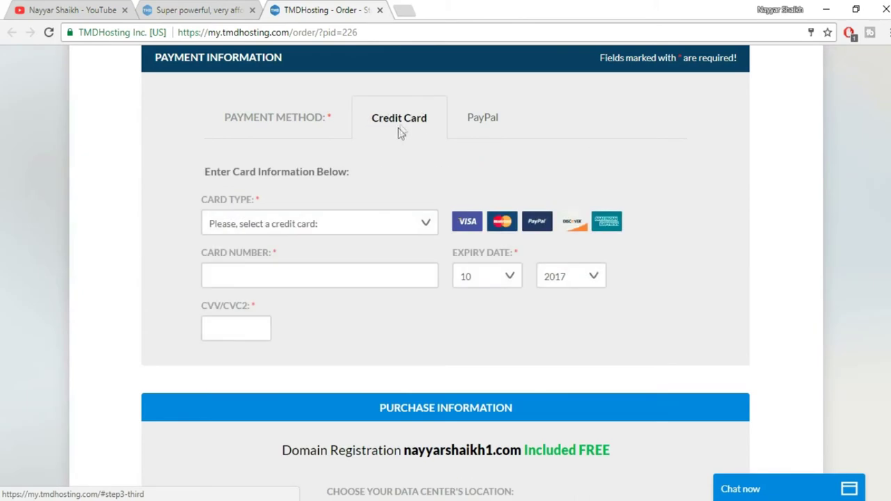
pyautogui.click(358, 221)
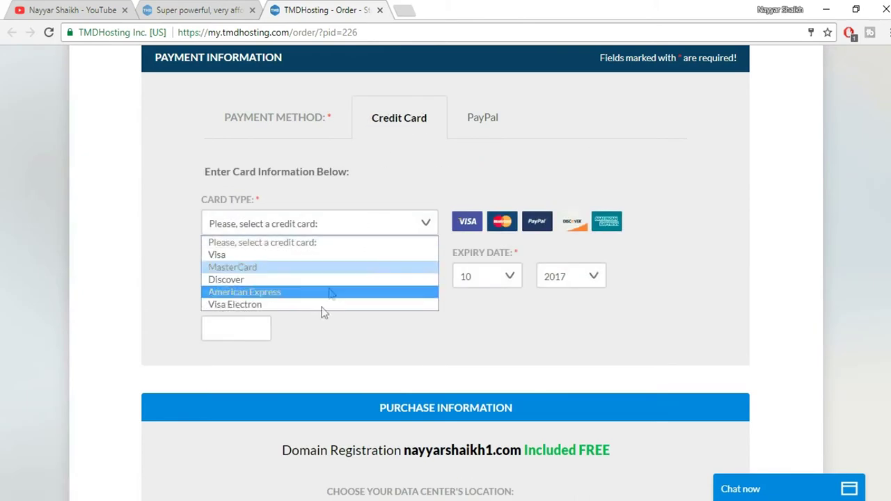
pyautogui.click(418, 198)
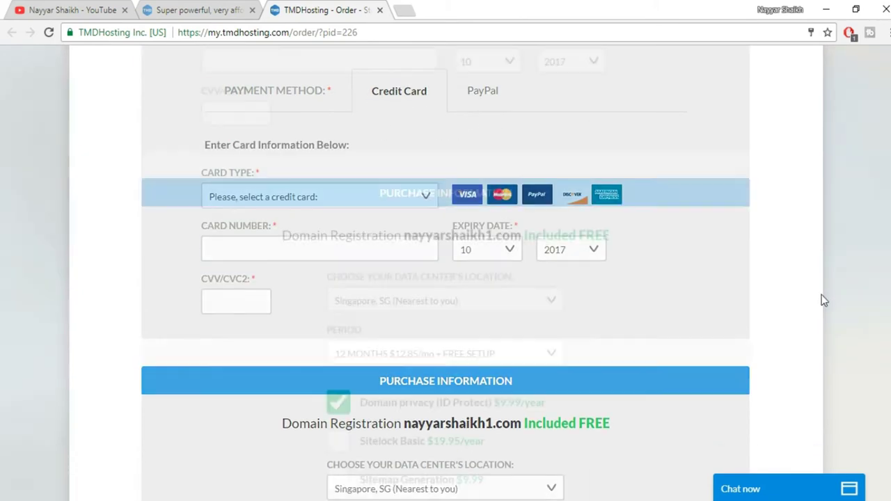
pyautogui.scroll(-5, 823, 300)
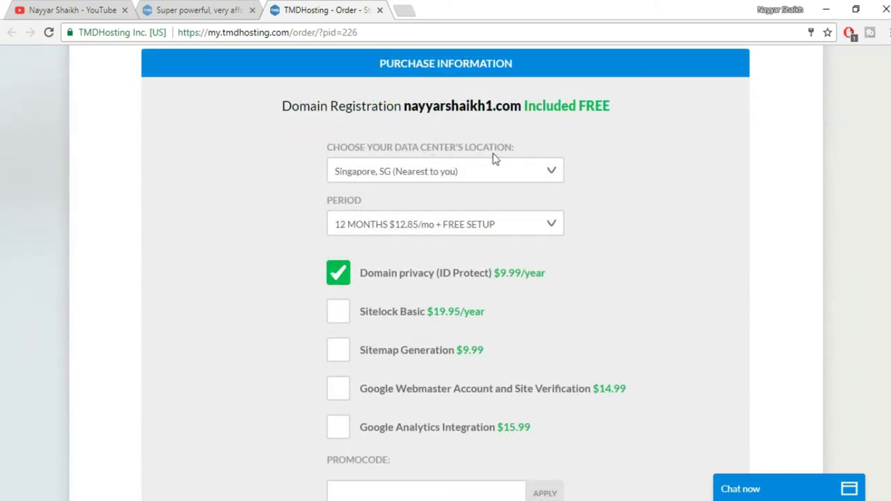
# Keep Singapore as the data centre and 12 MONTHS as the billing period.
pyautogui.click(509, 172)
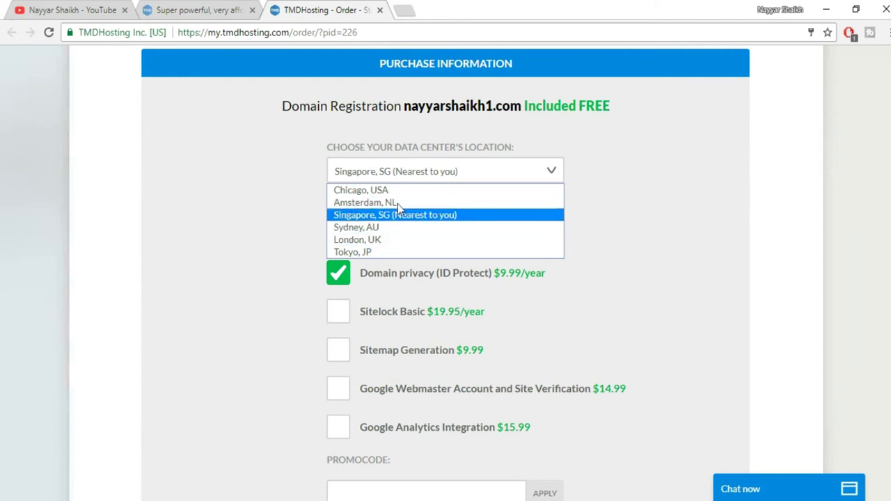
pyautogui.click(420, 173)
pyautogui.click(452, 173)
pyautogui.click(449, 172)
pyautogui.click(373, 226)
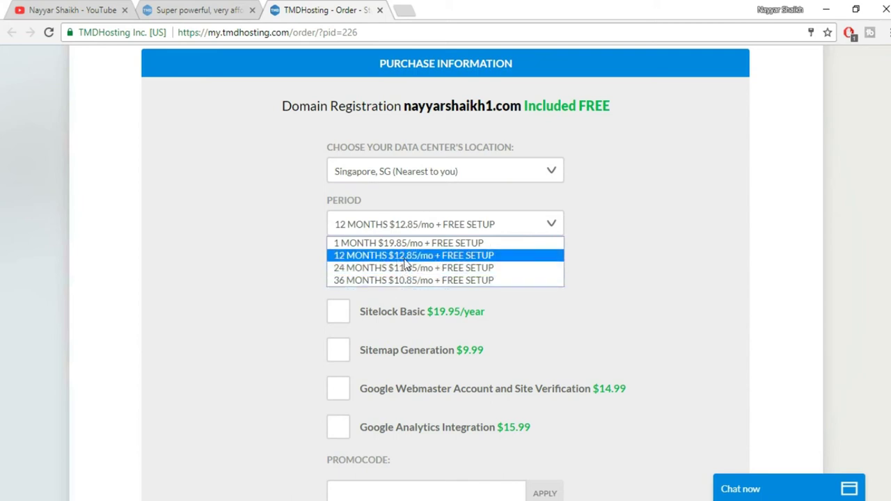
pyautogui.click(403, 255)
pyautogui.click(390, 231)
pyautogui.click(390, 254)
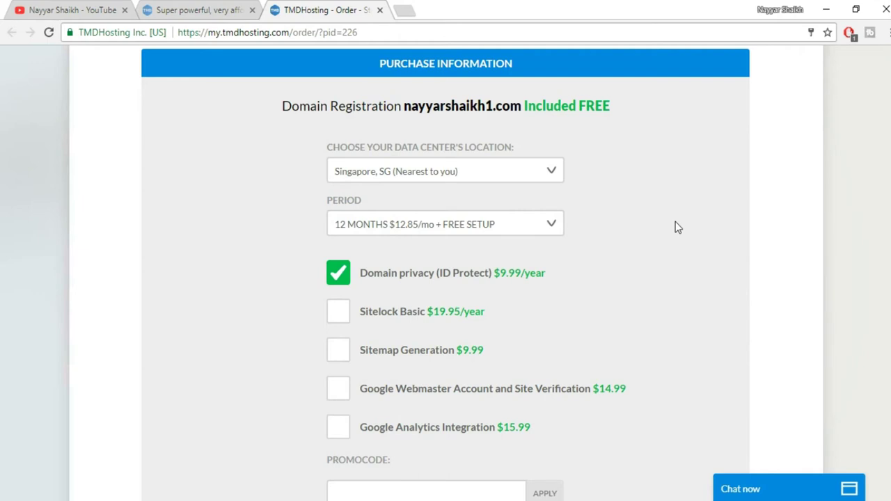
# Turn off the Domain privacy add-on, bringing the total to $154.20.
pyautogui.click(342, 278)
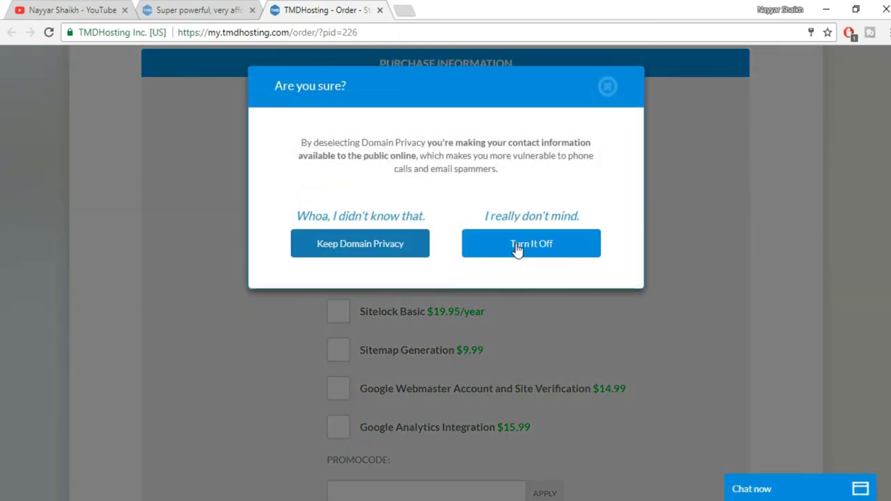
pyautogui.click(511, 252)
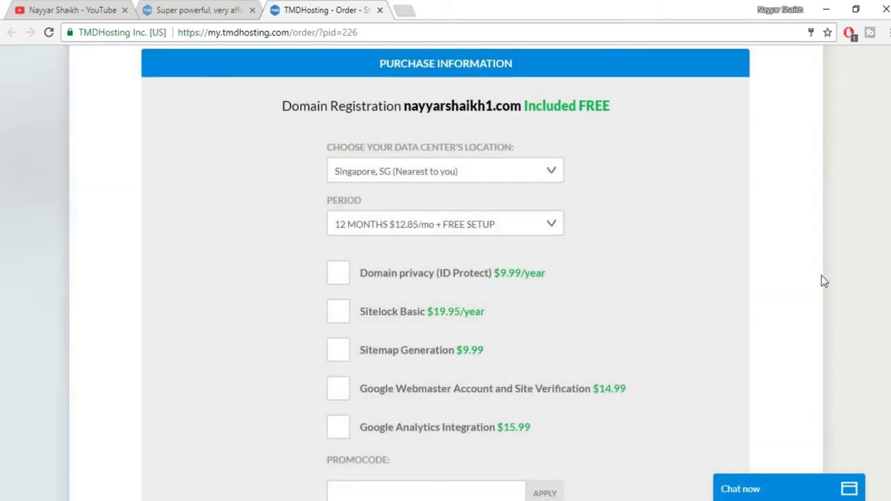
pyautogui.scroll(-4, 821, 279)
# Apply the promo code for a 7% discount ($143.41 total) and accept the Terms of Service.
pyautogui.click(394, 216)
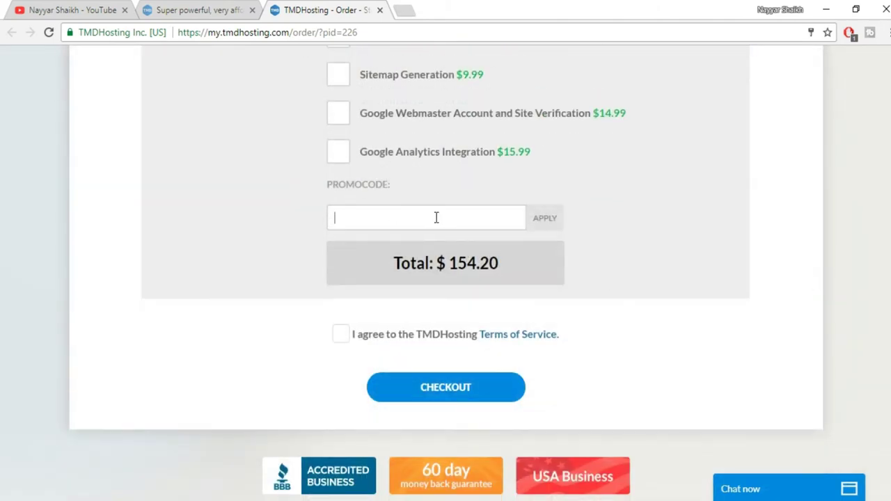
pyautogui.write('NAYYAR7')
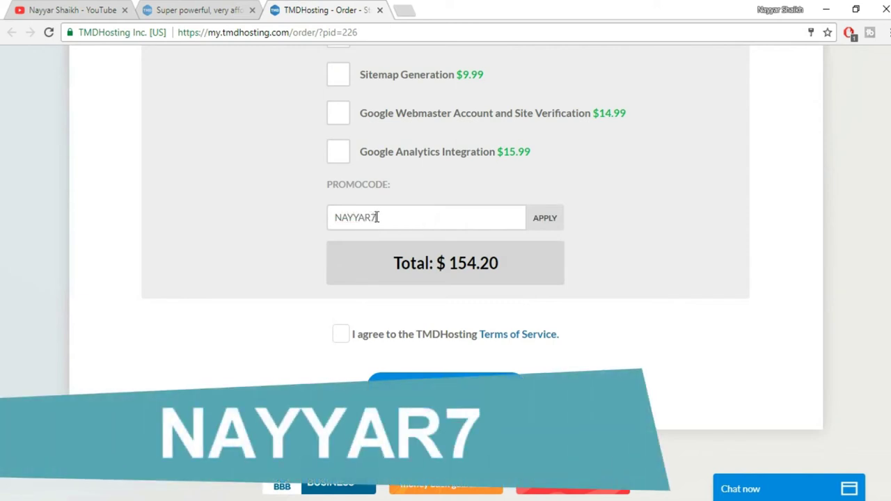
pyautogui.click(542, 218)
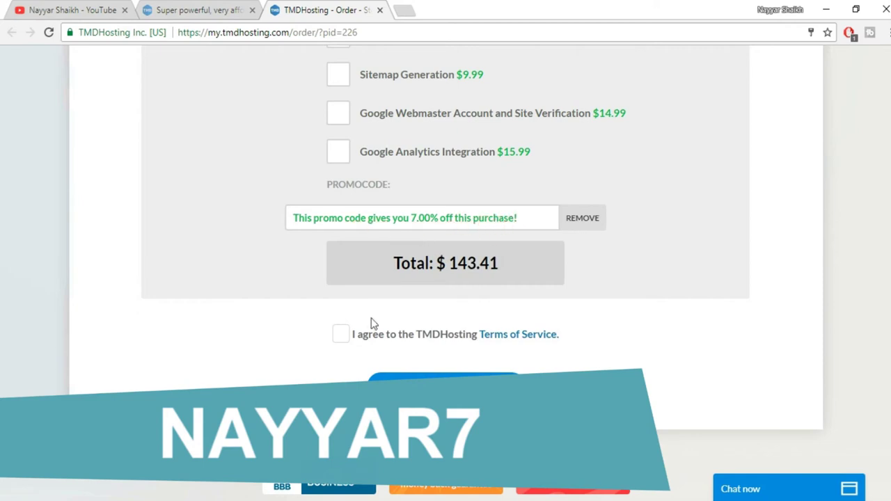
pyautogui.click(344, 339)
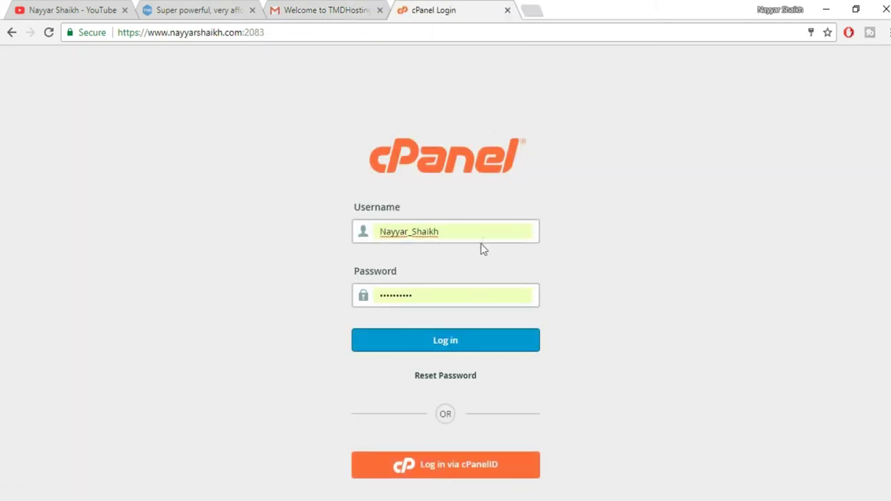
# Choose the hosting account's saved username from autofill and log in to cPanel.
pyautogui.moveTo(479, 236); pyautogui.dragTo(358, 239)
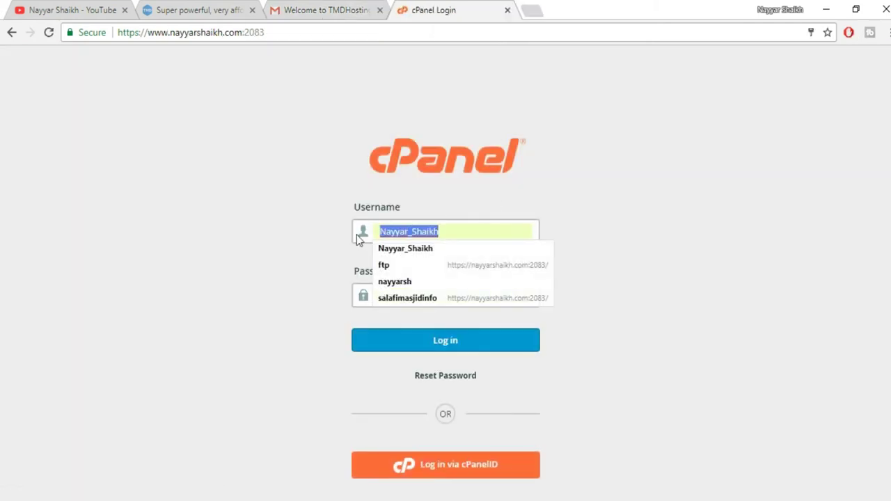
pyautogui.click(394, 281)
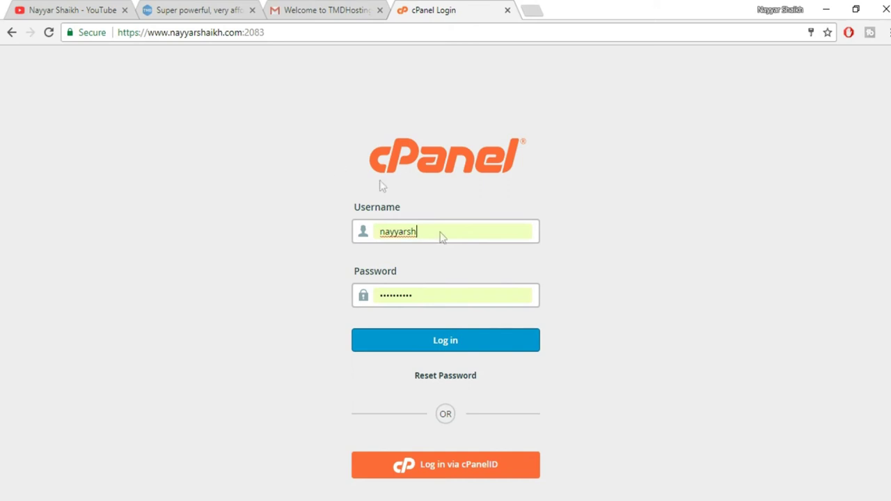
pyautogui.click(469, 344)
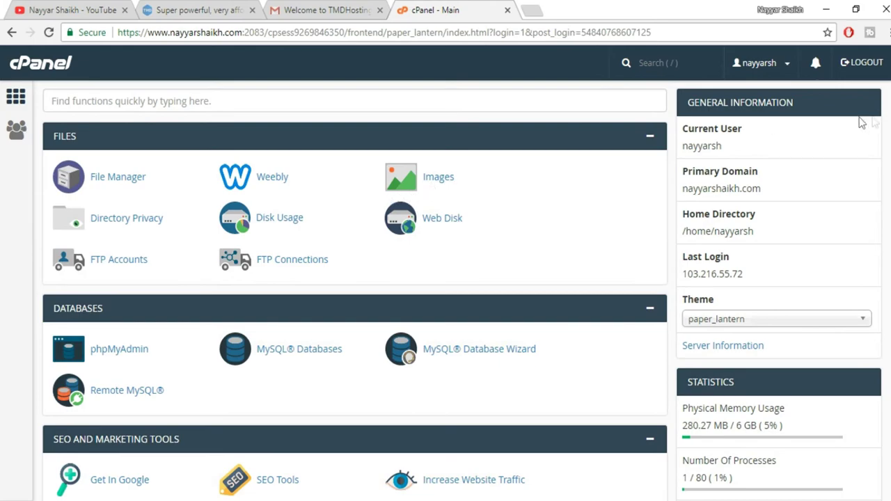
# Scroll to Softaculous Apps Installer and open its WordPress installer.
pyautogui.scroll(-3, 863, 122)
pyautogui.scroll(-15, 355, 289)
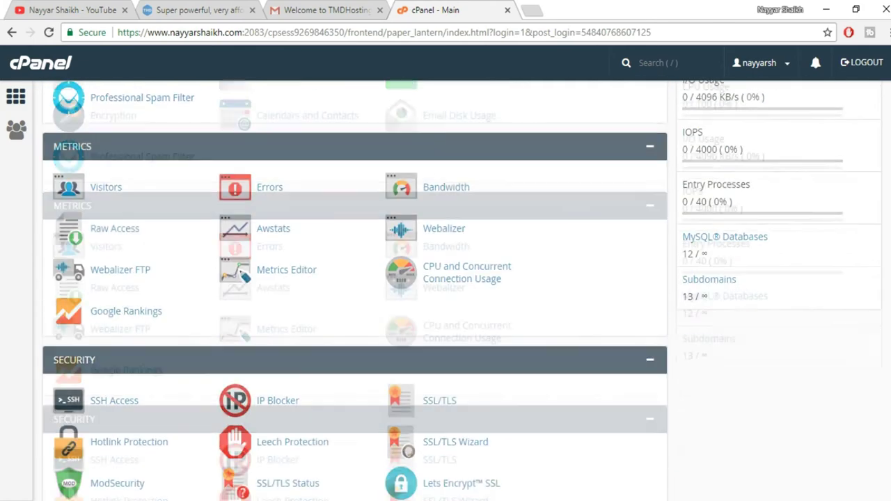
pyautogui.scroll(20, 355, 290)
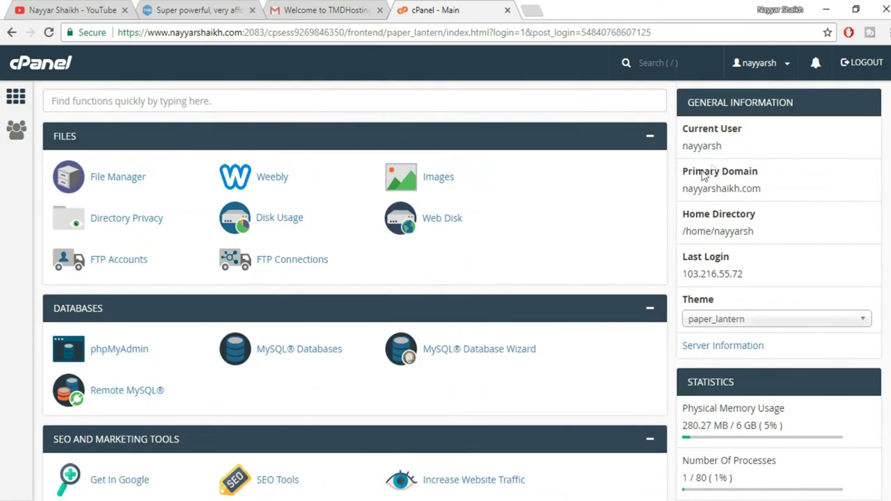
pyautogui.scroll(-1, 513, 201)
pyautogui.scroll(-3, 355, 289)
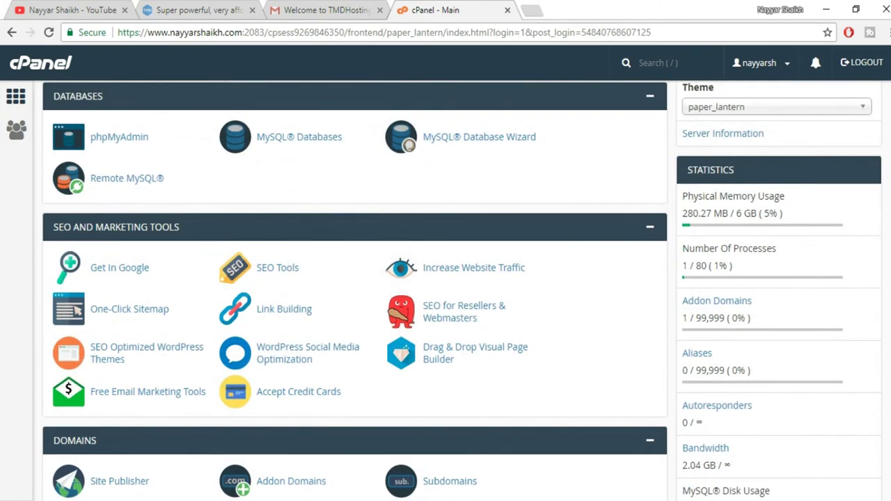
pyautogui.scroll(4, 355, 289)
pyautogui.scroll(-15, 861, 124)
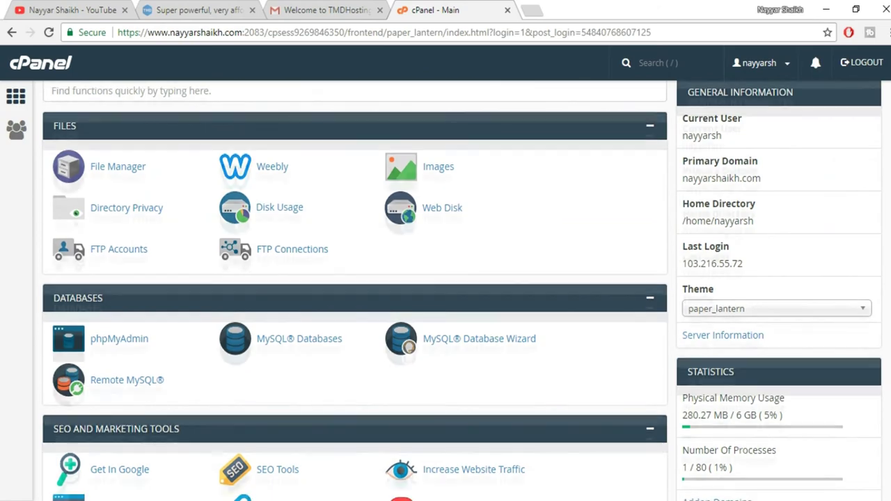
pyautogui.scroll(-6, 355, 289)
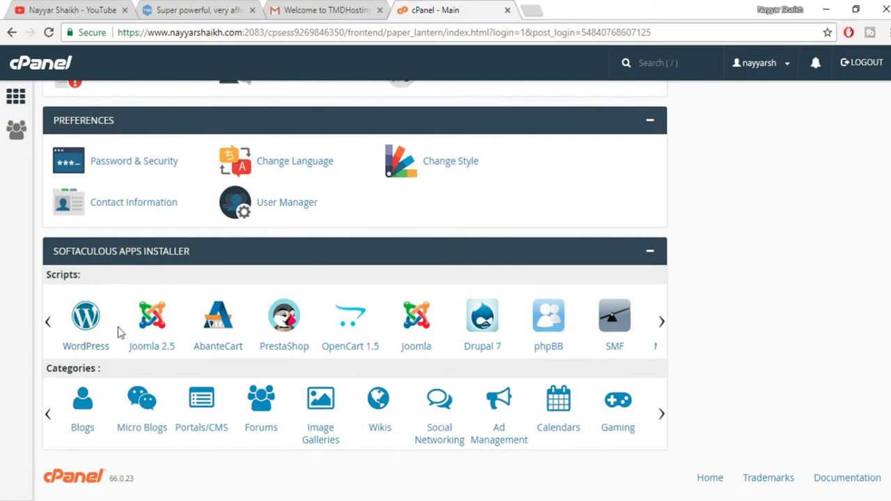
pyautogui.click(87, 333)
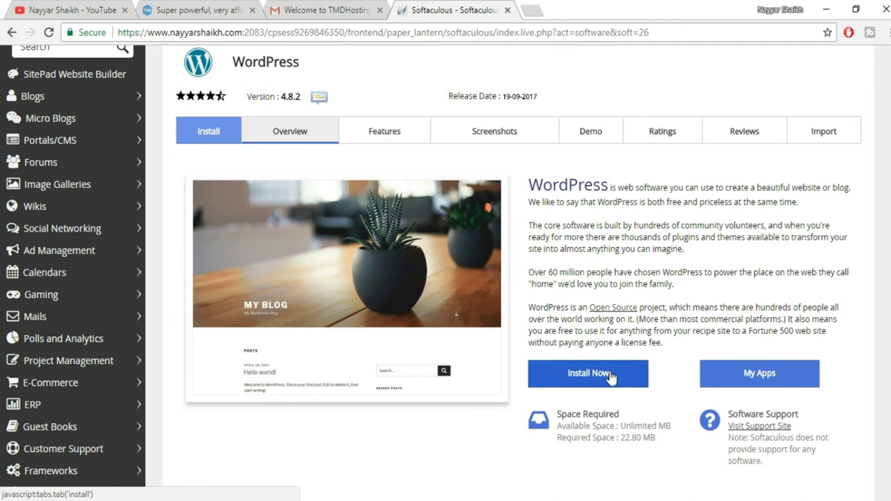
pyautogui.click(610, 376)
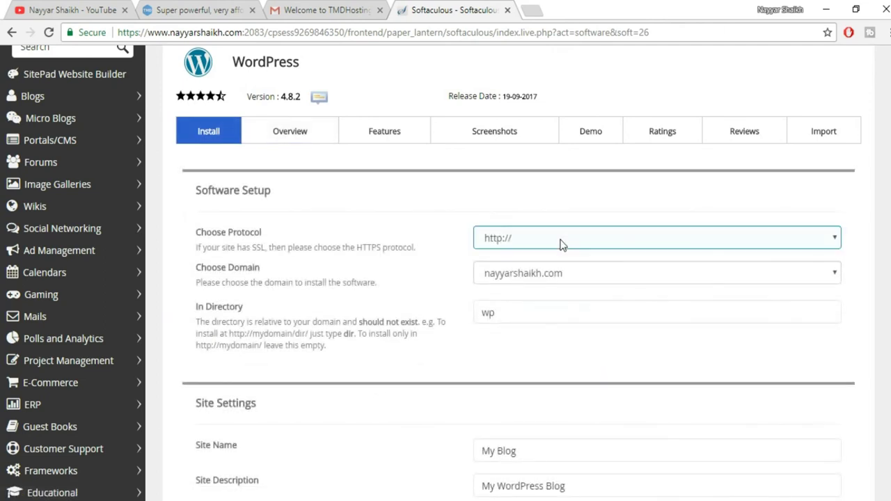
pyautogui.click(559, 244)
pyautogui.click(537, 243)
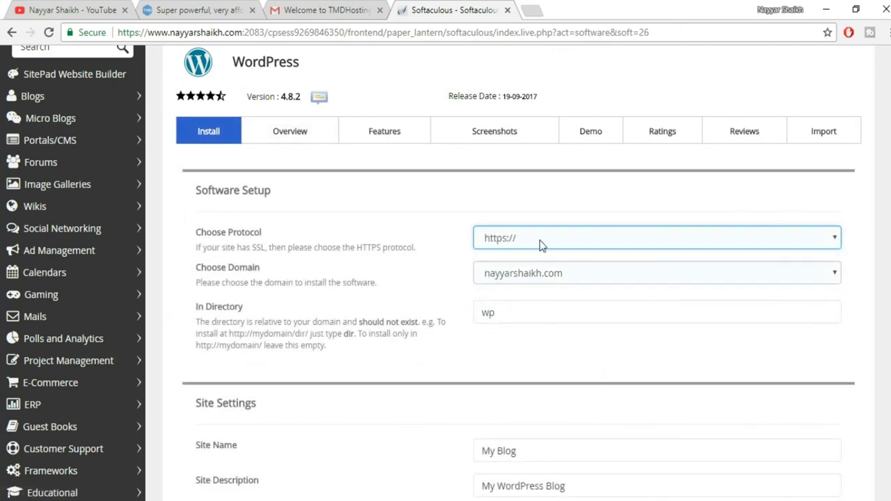
pyautogui.click(532, 242)
pyautogui.click(532, 241)
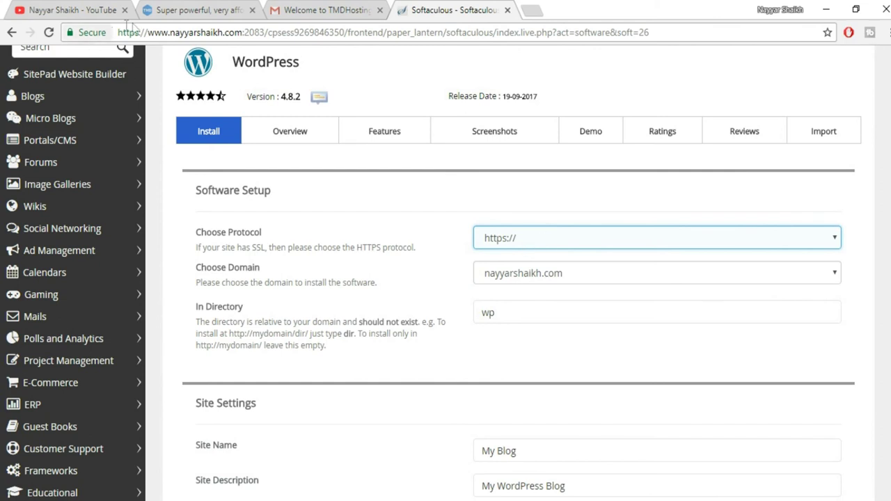
# Target the hestia2 subdomain and clear the 'wp' directory to install at the root.
pyautogui.click(556, 275)
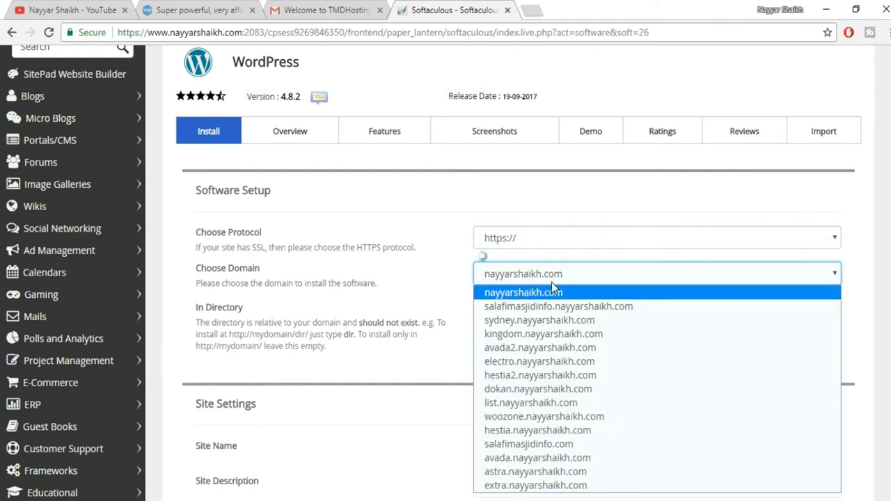
pyautogui.click(550, 374)
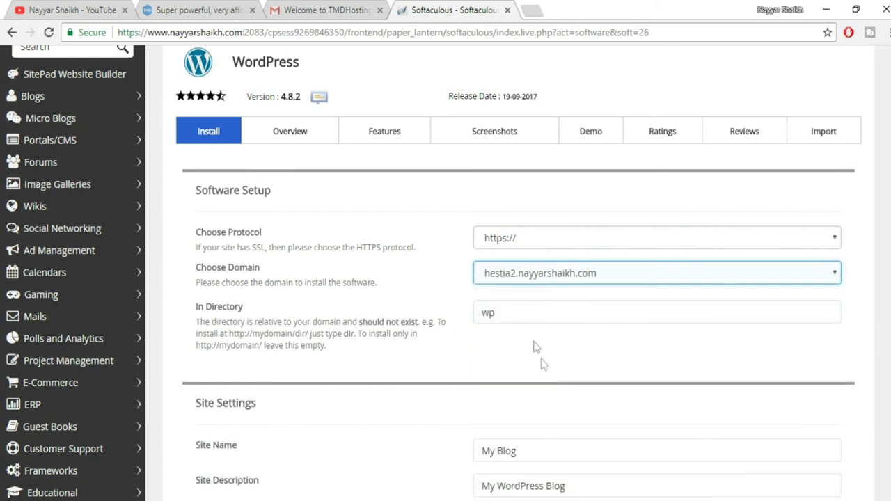
pyautogui.click(516, 309)
pyautogui.doubleClick(516, 308)
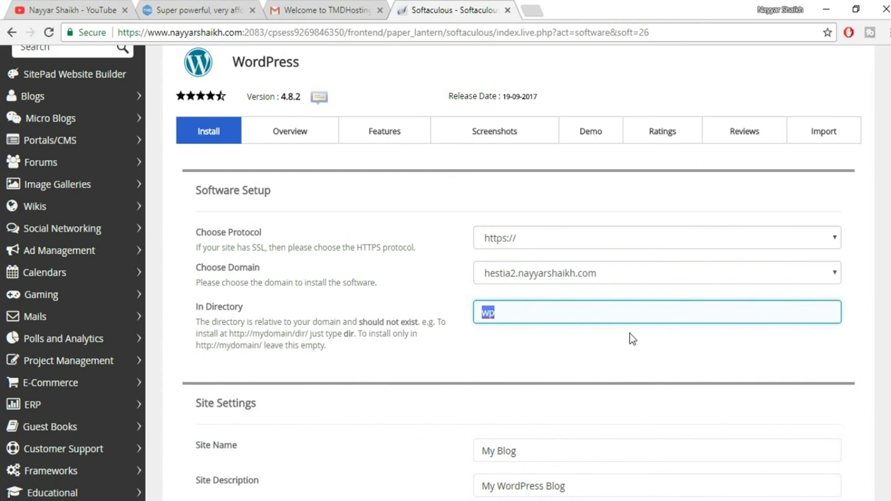
pyautogui.press('BackSpace')
pyautogui.scroll(-3, 579, 354)
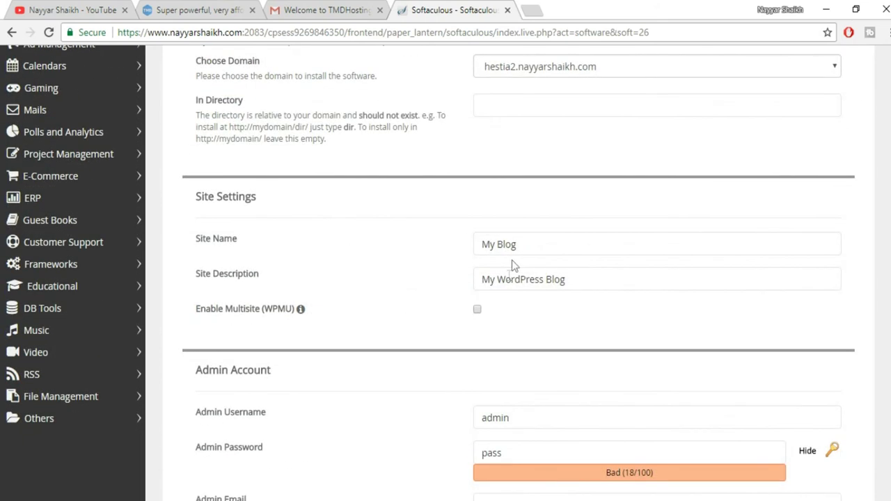
# Replace the default admin username with the suggested autocomplete username.
pyautogui.moveTo(519, 243); pyautogui.dragTo(465, 243)
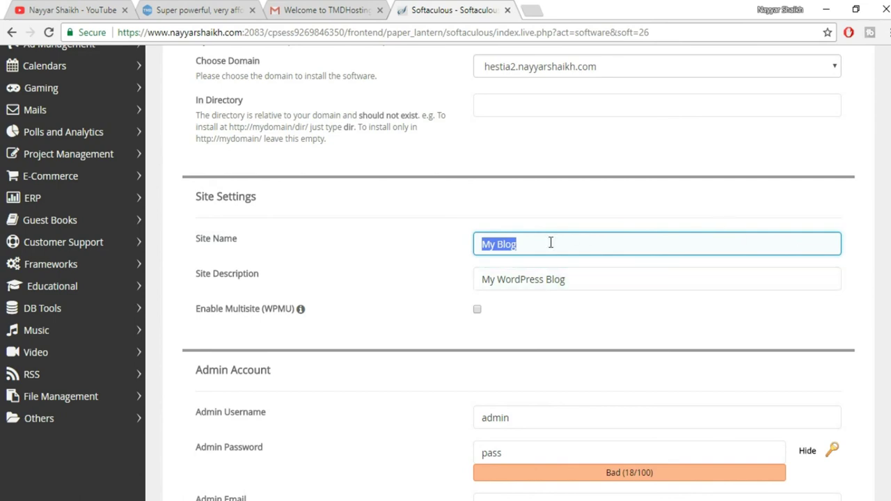
pyautogui.scroll(-2, 612, 305)
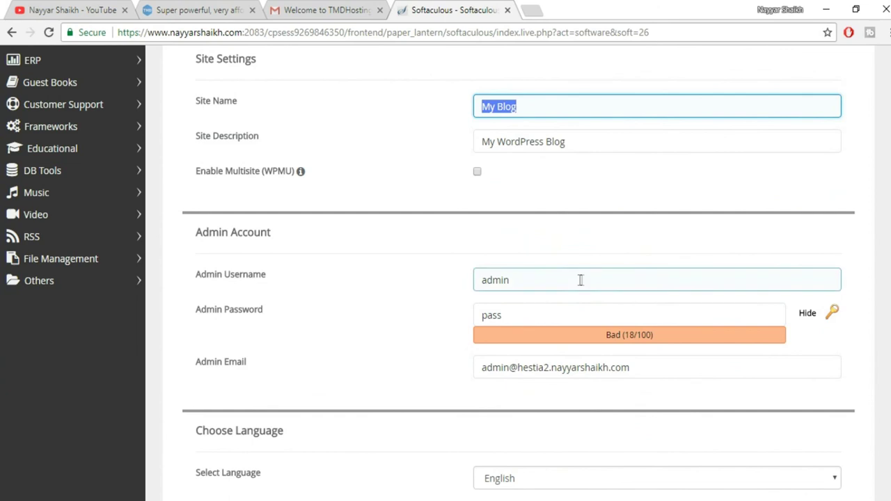
pyautogui.moveTo(579, 281); pyautogui.dragTo(459, 283)
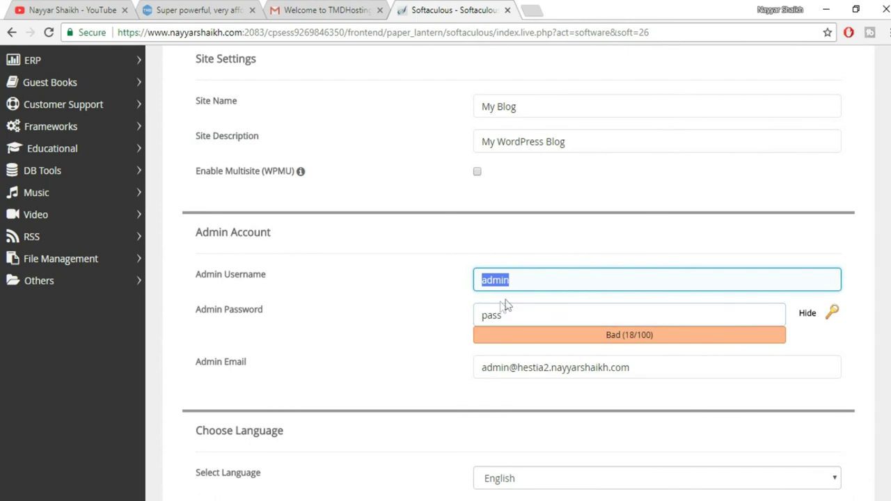
pyautogui.write('nAYY')
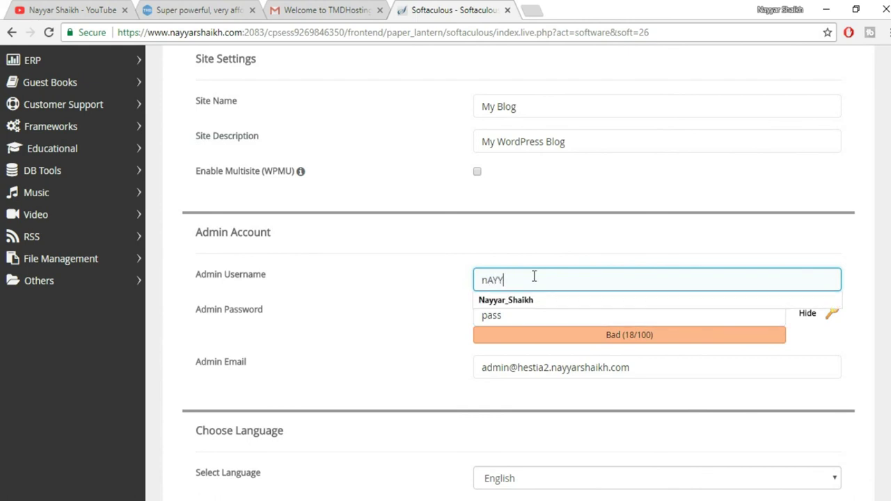
pyautogui.press('Down')
pyautogui.press('Tab')
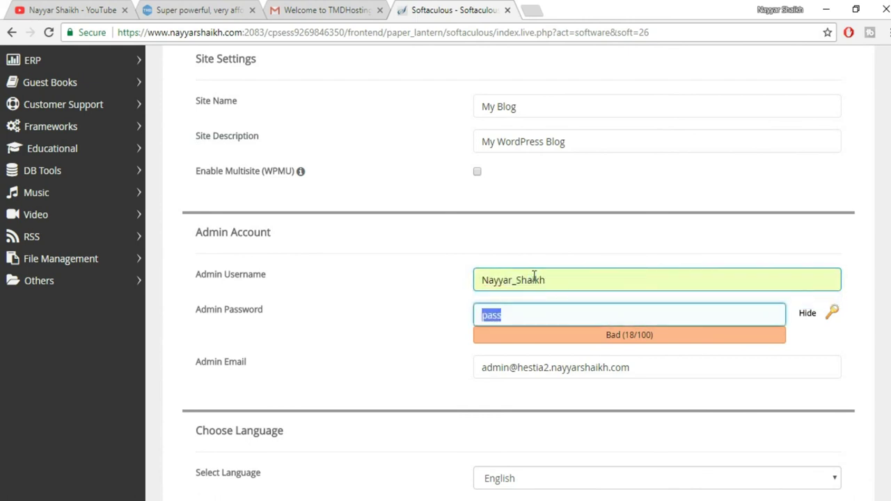
# Replace the default admin password with a new one.
pyautogui.click(807, 314)
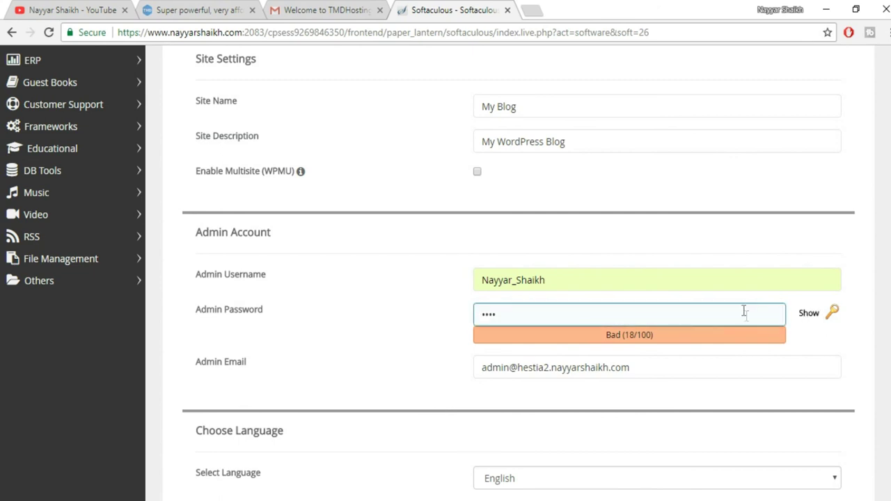
pyautogui.click(680, 326)
pyautogui.hotkey('ctrl', 'a')
pyautogui.doubleClick(679, 323)
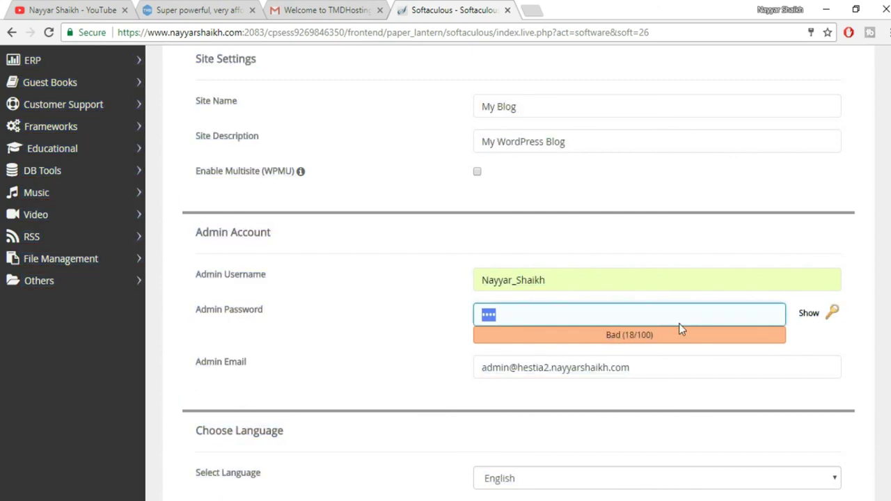
pyautogui.write('••••••••••')
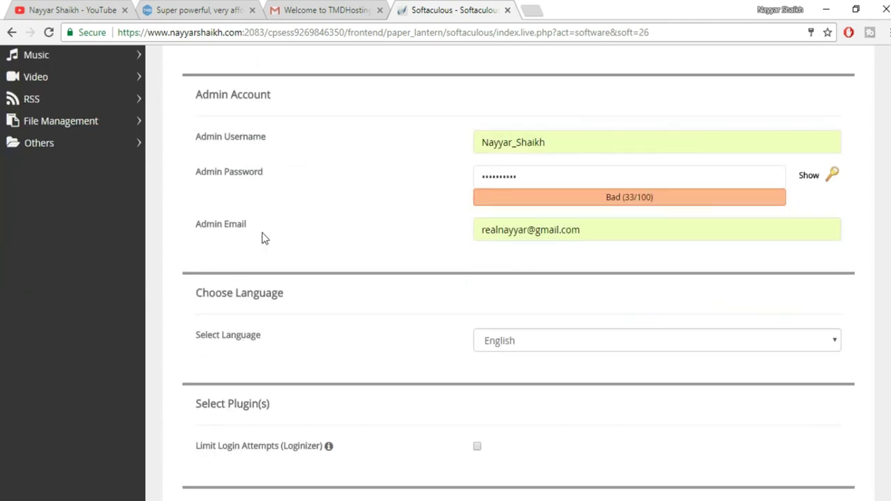
# Fill in the owner's e-mail as admin e-mail and start the WordPress installation.
pyautogui.click(501, 231)
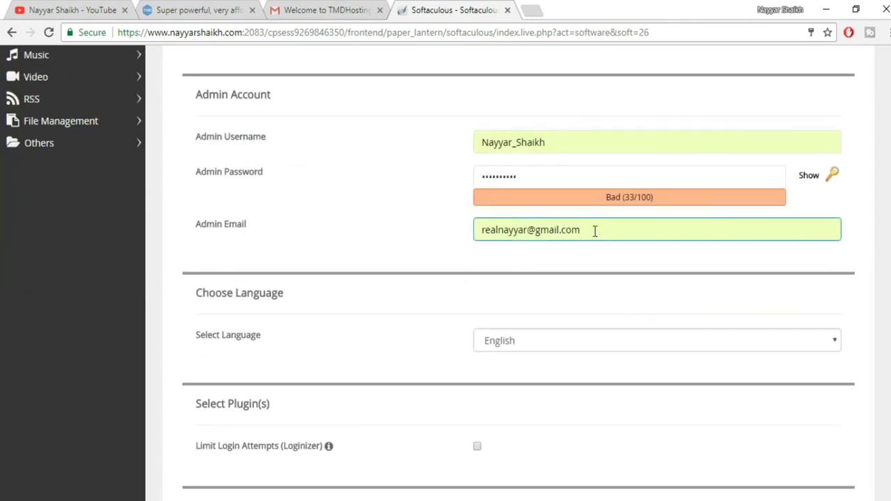
pyautogui.click(664, 270)
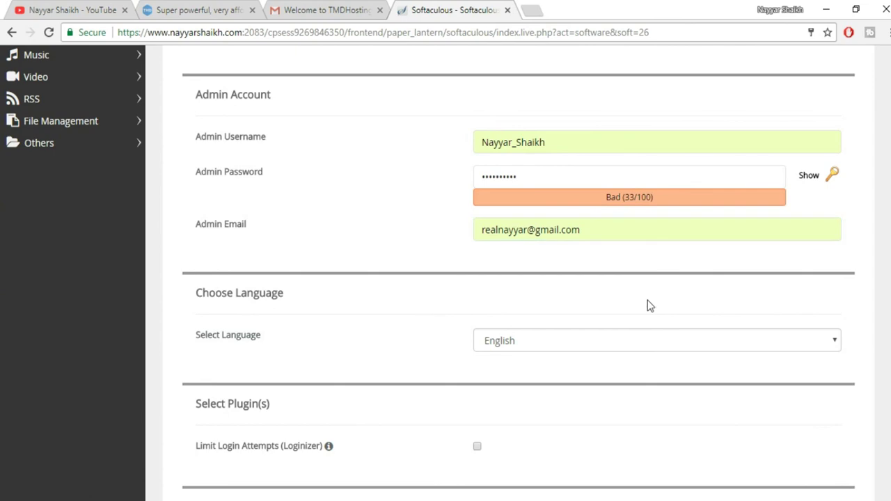
pyautogui.scroll(-8, 588, 340)
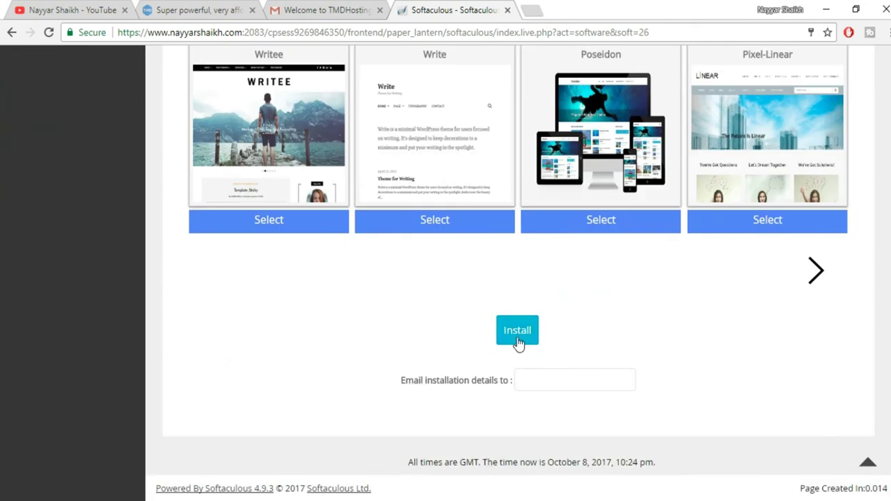
pyautogui.click(517, 341)
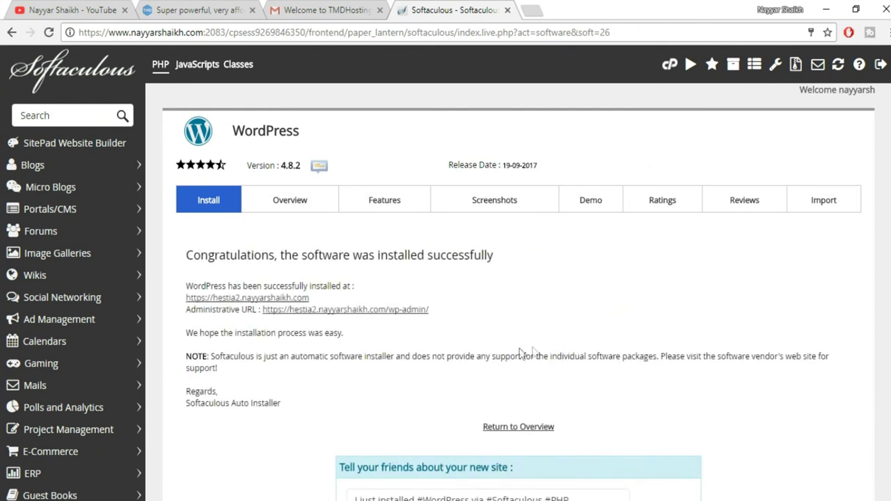
# Open the new site URL and its wp-admin URL in new tabs, then view the Dashboard.
pyautogui.rightClick(288, 299)
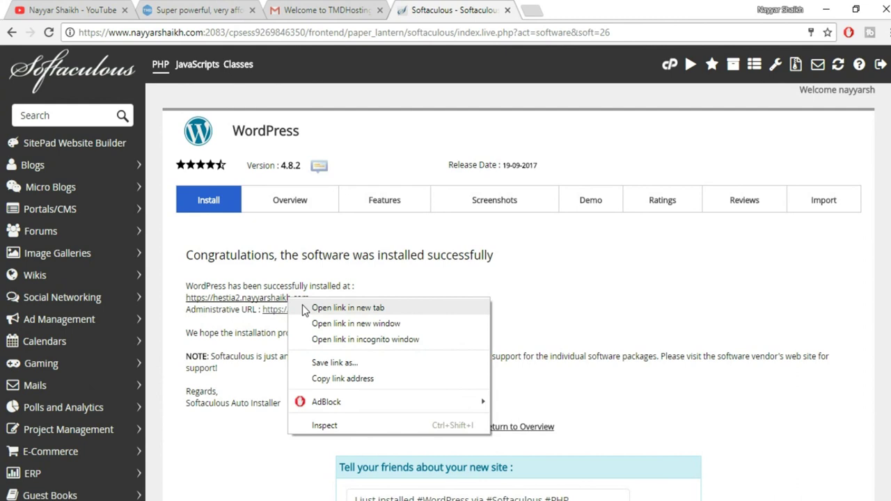
pyautogui.click(306, 307)
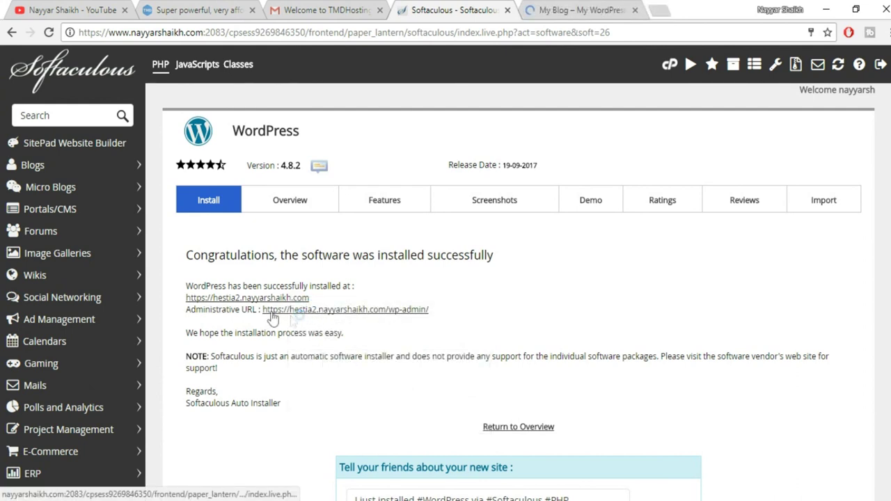
pyautogui.rightClick(343, 317)
pyautogui.click(357, 322)
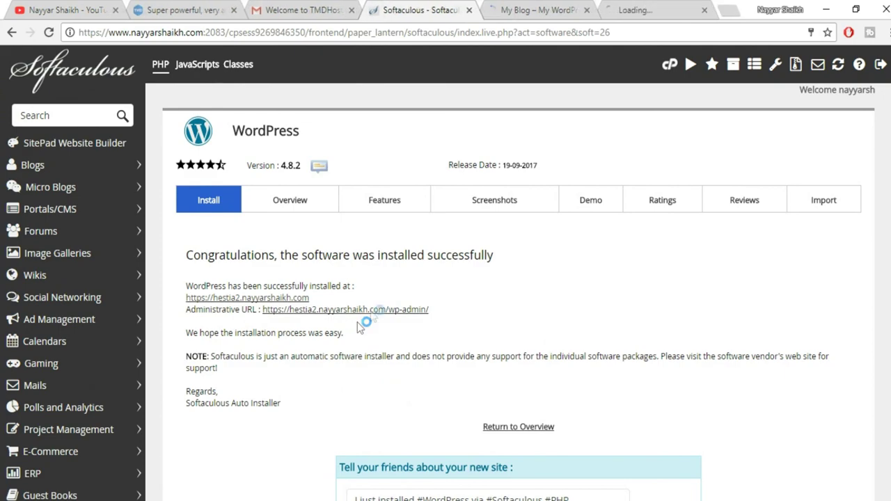
pyautogui.click(646, 12)
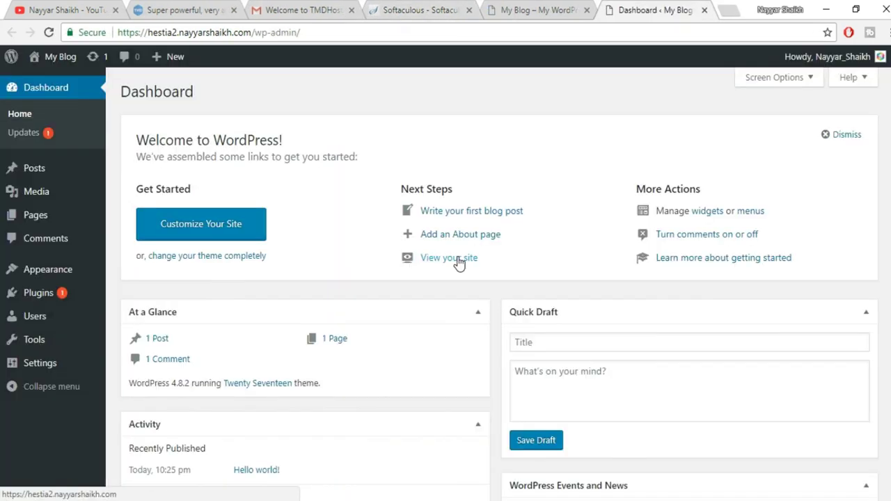
pyautogui.scroll(-5, 499, 287)
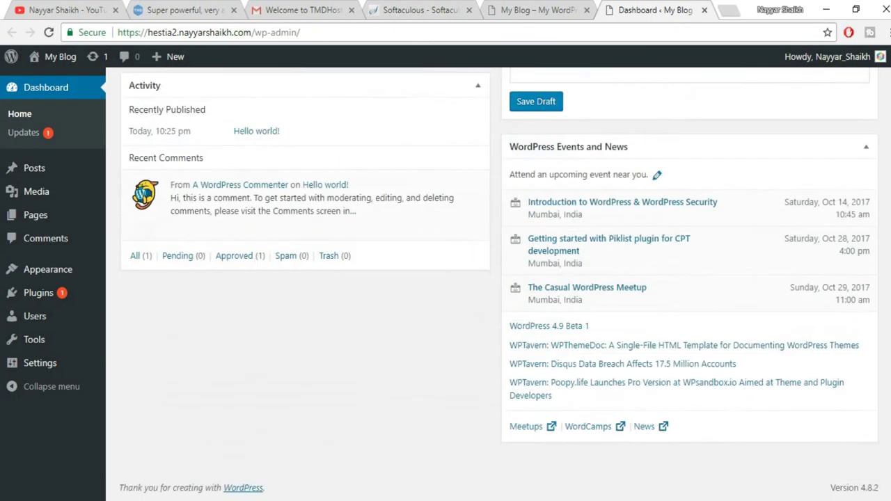
pyautogui.scroll(5, 499, 286)
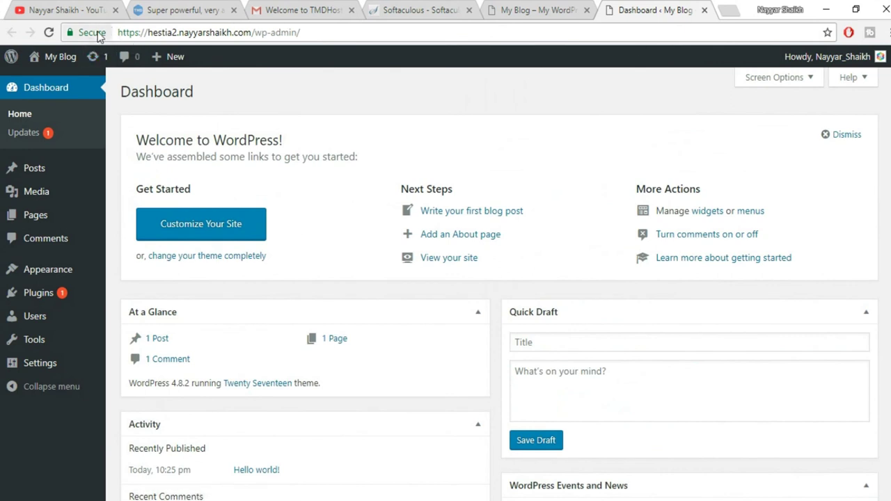